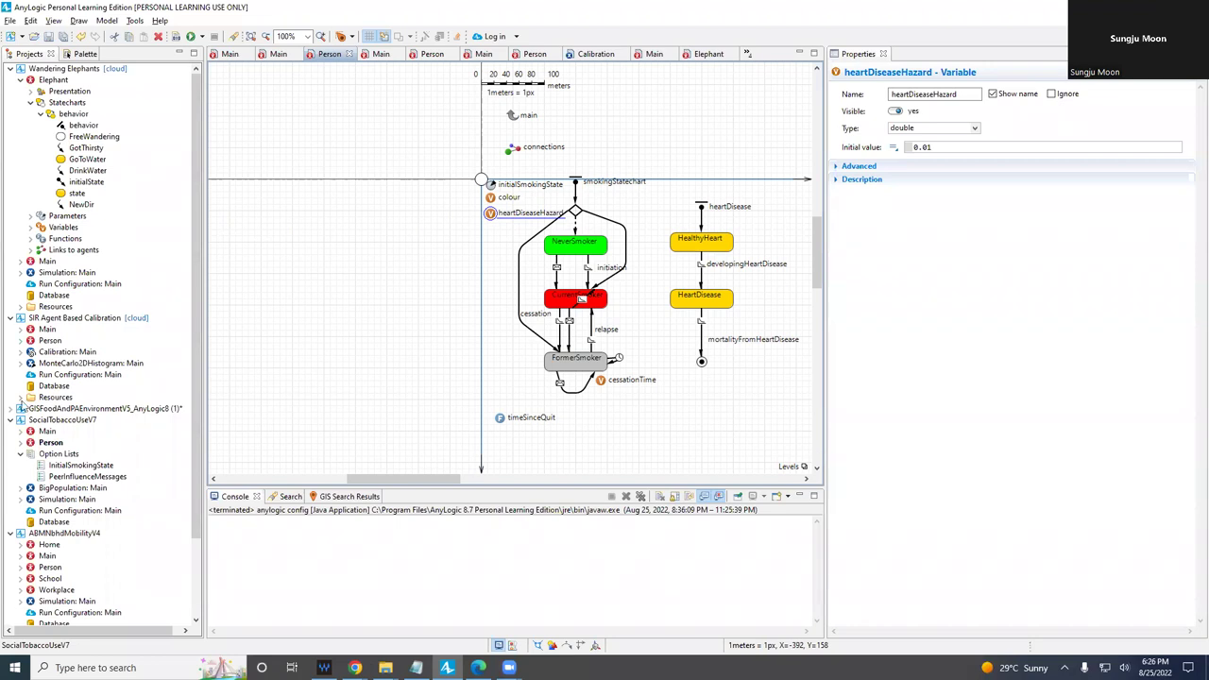
Show the properties of the Person agent type in the SocialTobaccoUseV7 model.
{"action": "left_click", "coordinate": [35, 442]}
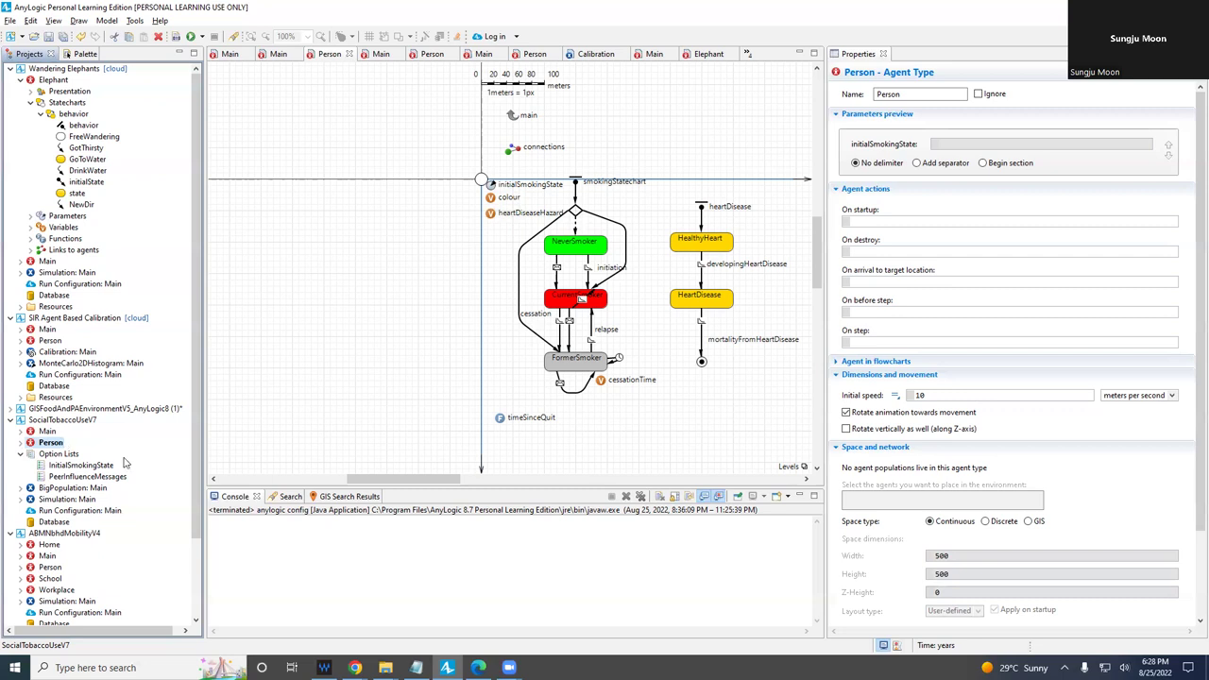
{"action": "key", "text": "alt+Tab"}
{"action": "key", "text": "alt+shift+Tab"}
{"action": "key", "text": "alt+Tab"}
{"action": "key", "text": "alt+Tab"}
{"action": "key", "text": "alt+Tab"}
{"action": "key", "text": "alt+Tab"}
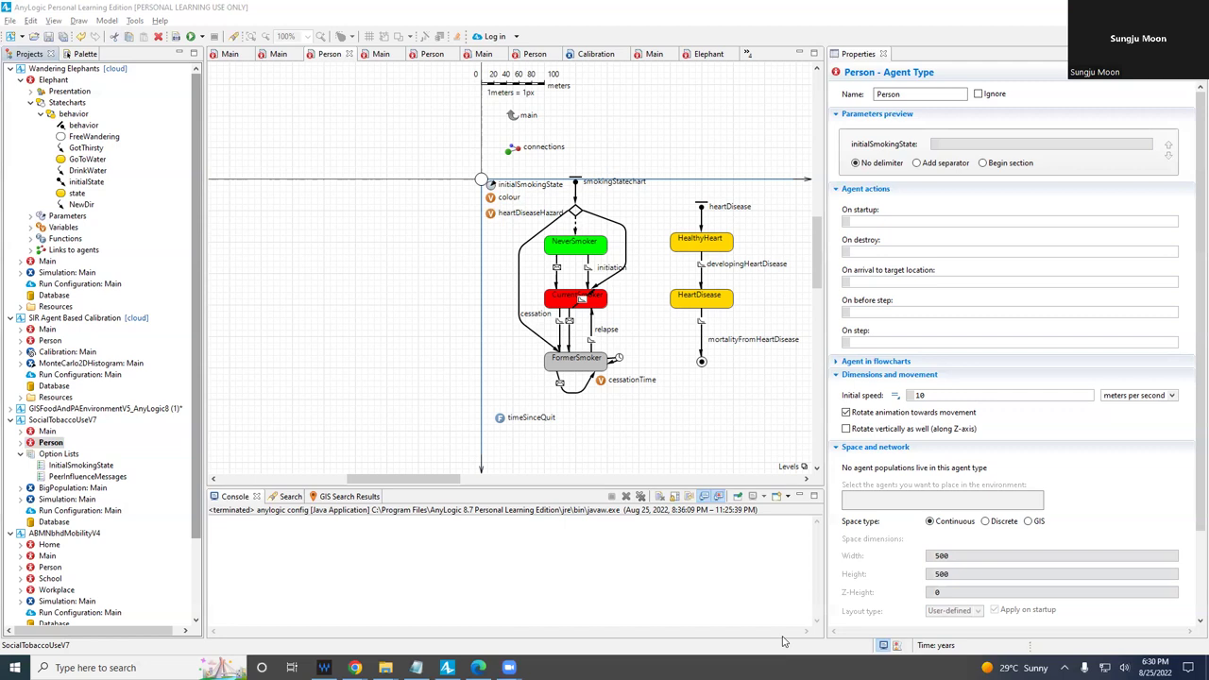
{"action": "key", "text": "alt+Tab"}
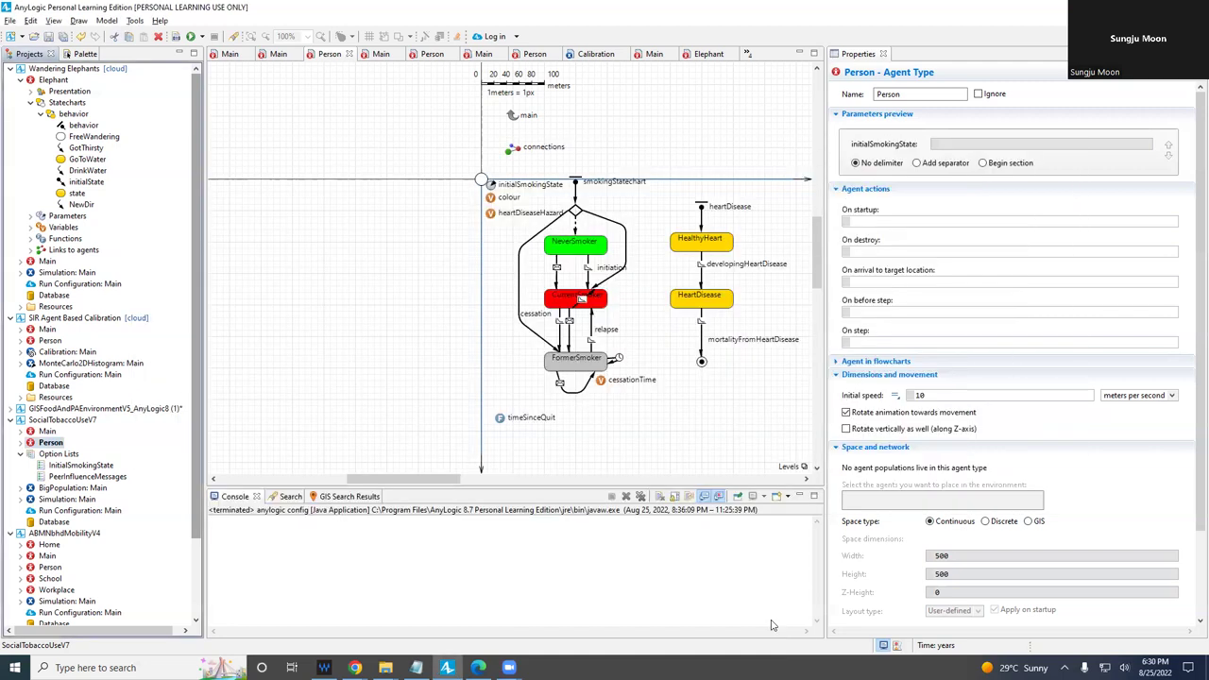
Open the list of AnyLogic example models.
{"action": "left_click", "coordinate": [159, 20]}
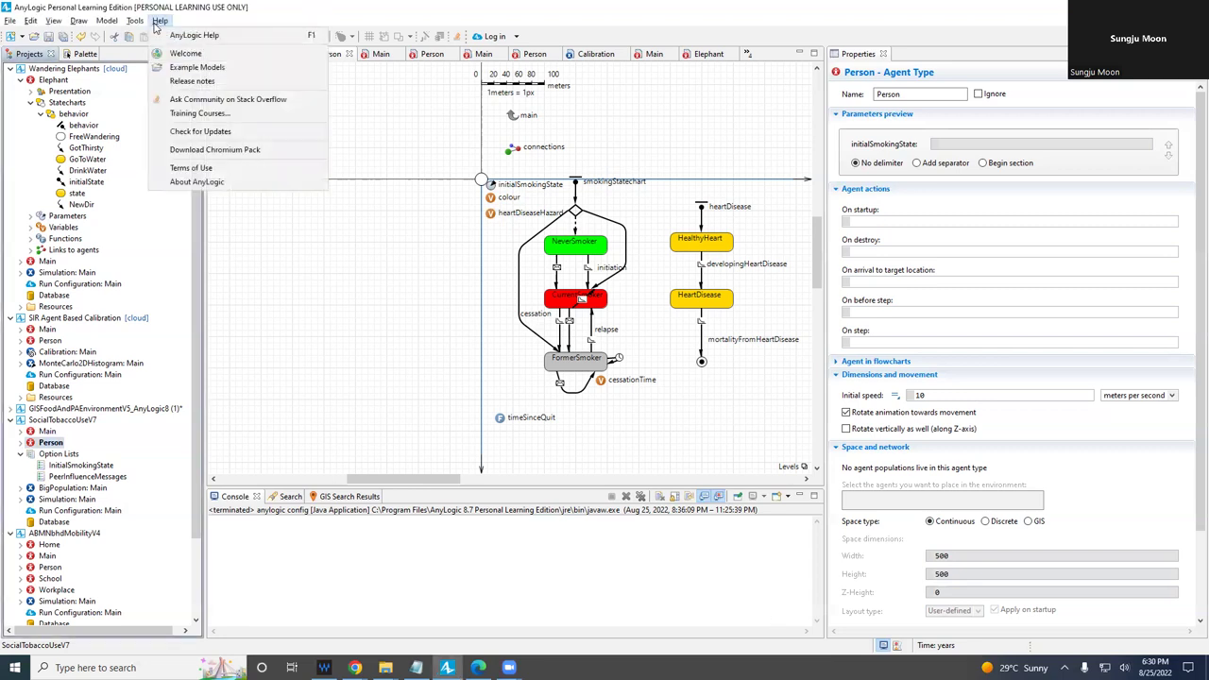
{"action": "left_click", "coordinate": [176, 70]}
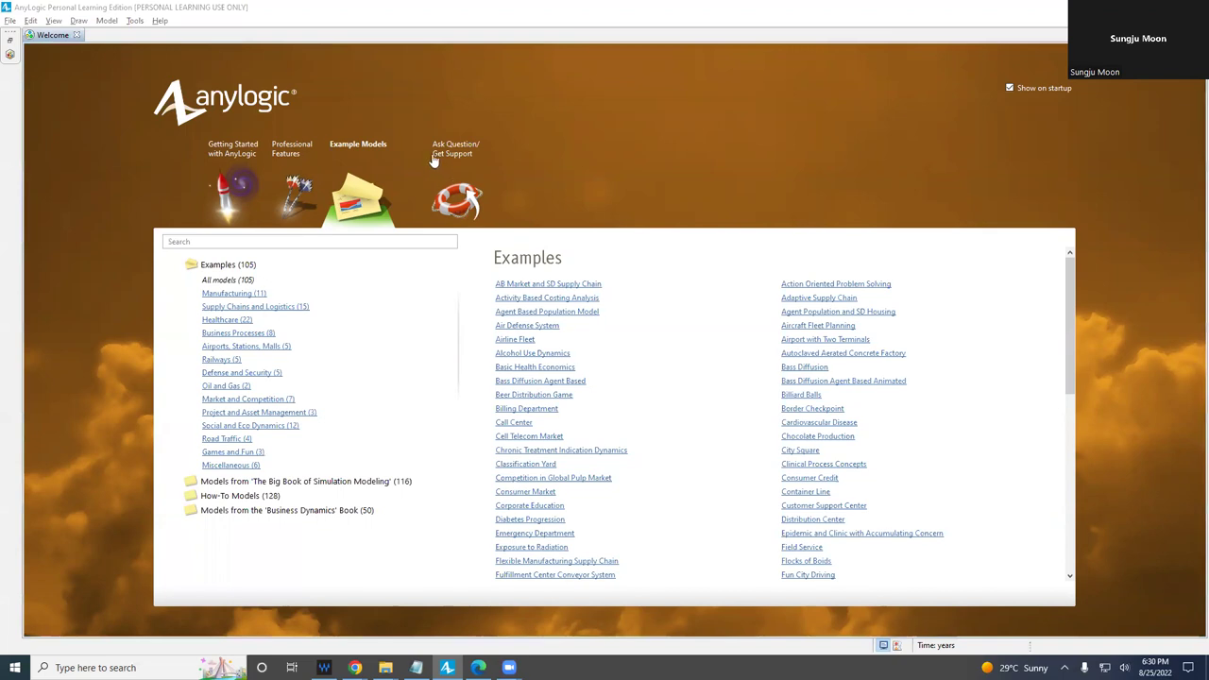
Open the AnyLogic documentation in the browser, maximize its window, and go to the API Reference.
{"action": "left_click", "coordinate": [159, 21]}
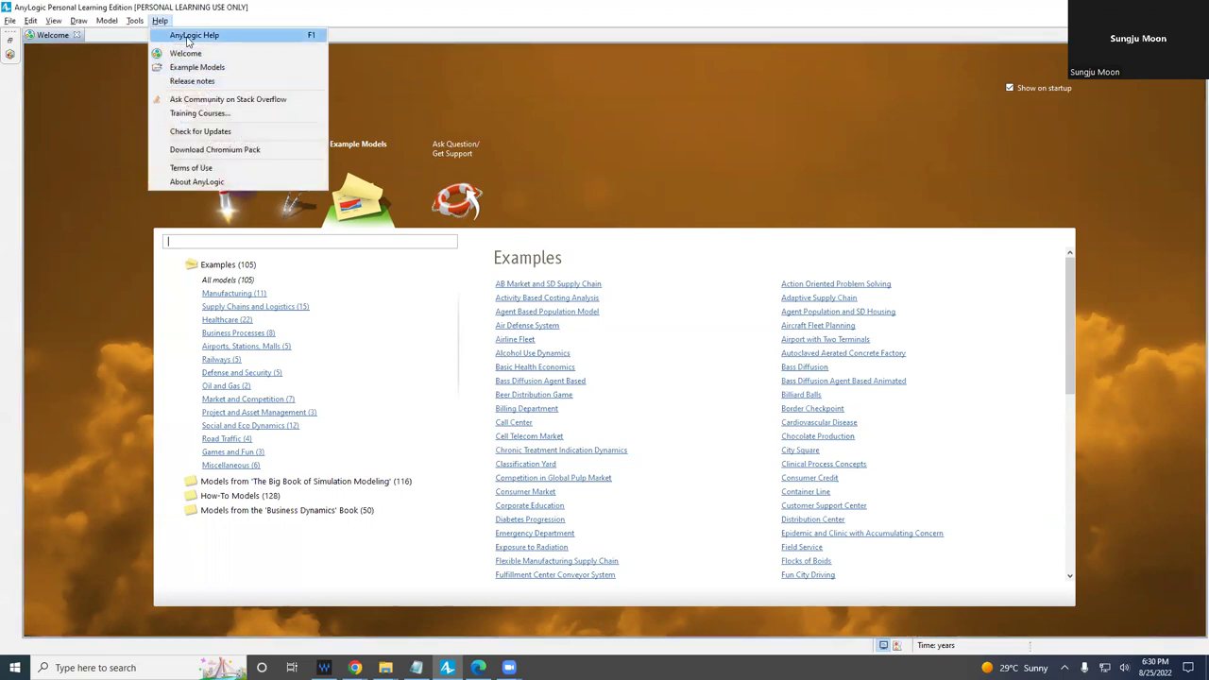
{"action": "left_click", "coordinate": [193, 35]}
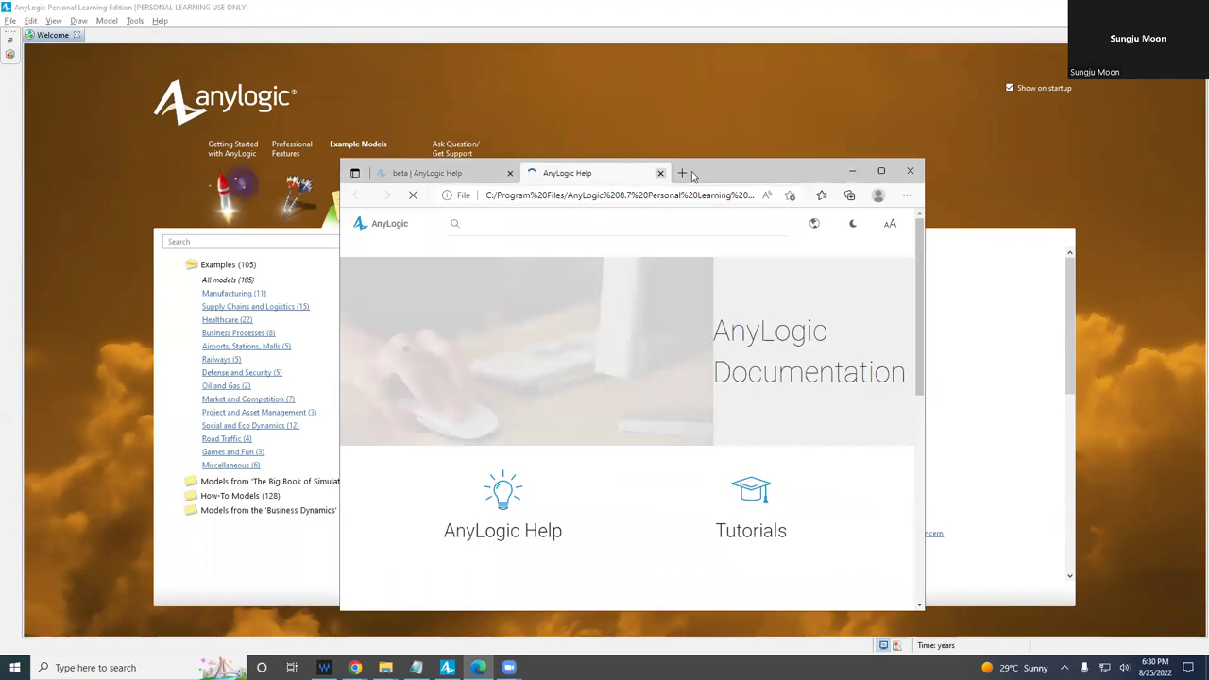
{"action": "double_click", "coordinate": [692, 173]}
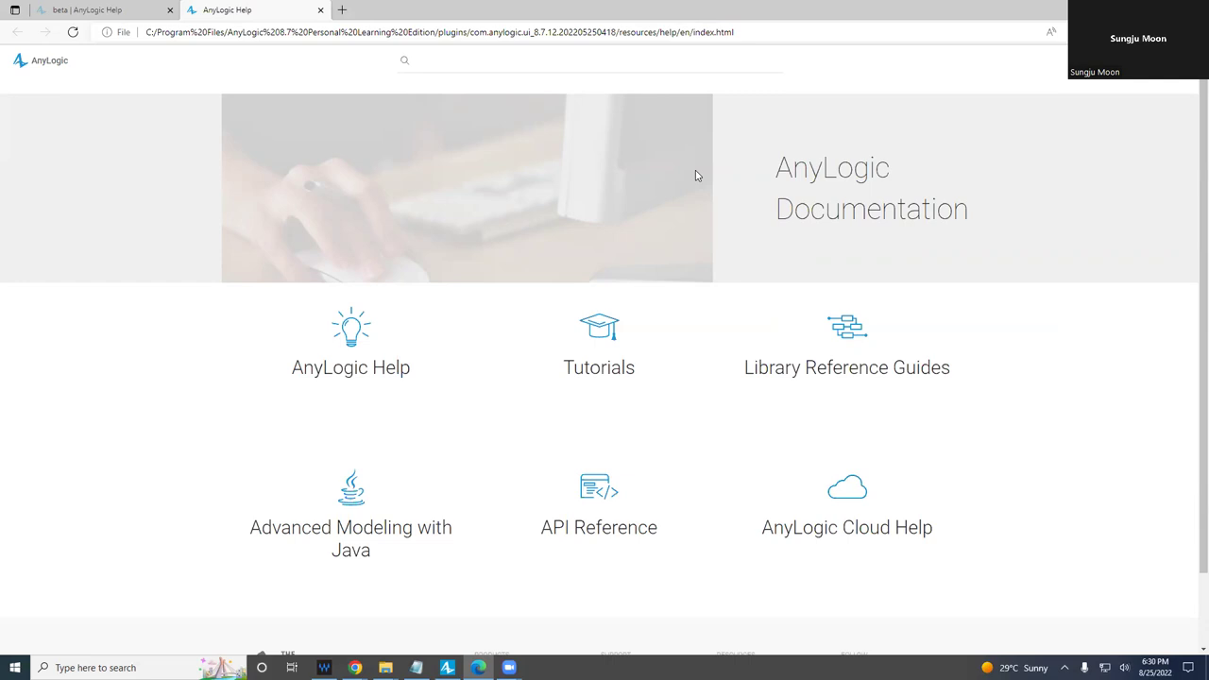
{"action": "left_click", "coordinate": [609, 509]}
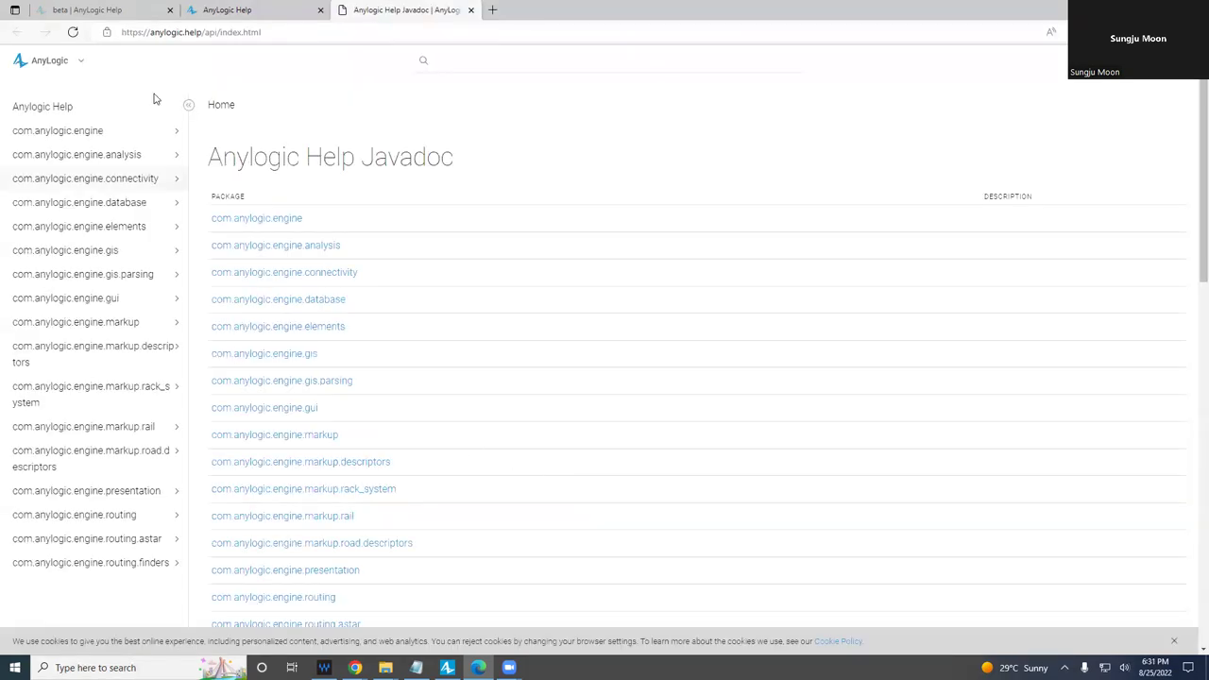
Examine the com.anylogic.engine.gis package, viewing its GISMultiRegion, IGISRouteProvider, GISRegionDescriptor and TileFactory pages.
{"action": "left_click", "coordinate": [137, 255]}
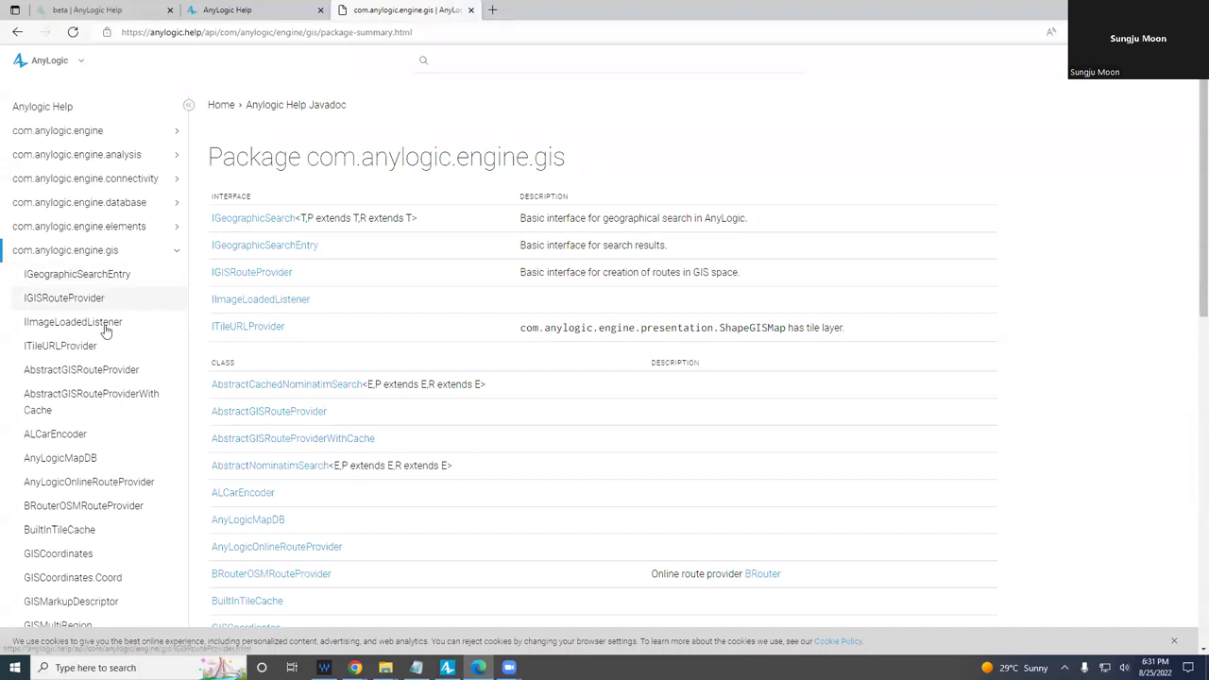
{"action": "scroll", "coordinate": [118, 383], "scroll_direction": "down", "scroll_amount": 5}
{"action": "left_click", "coordinate": [88, 294]}
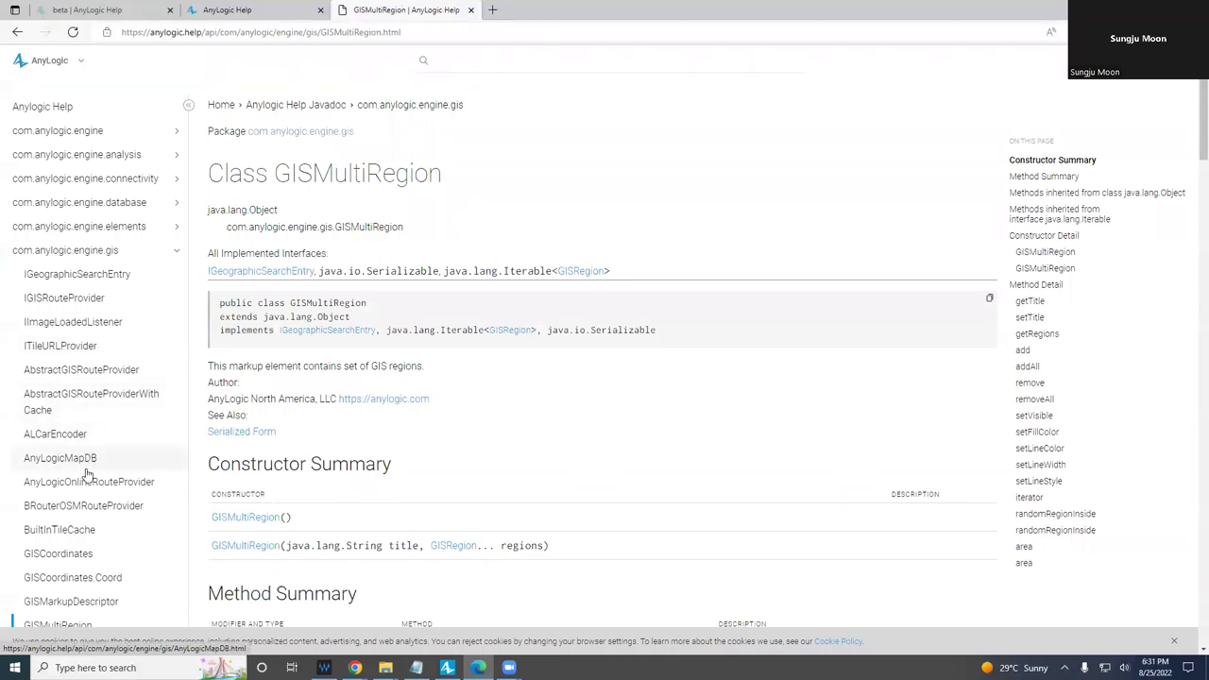
{"action": "left_click", "coordinate": [96, 299]}
{"action": "scroll", "coordinate": [125, 368], "scroll_direction": "down", "scroll_amount": 2}
{"action": "scroll", "coordinate": [125, 368], "scroll_direction": "down", "scroll_amount": 1}
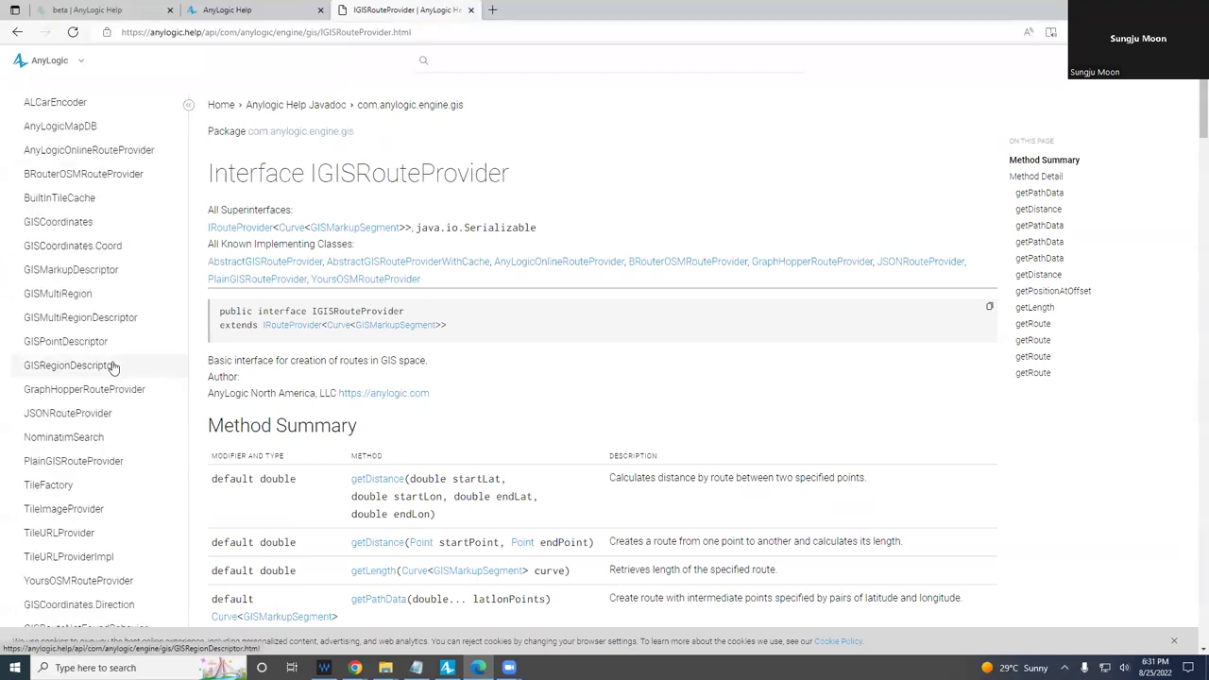
{"action": "left_click", "coordinate": [117, 369]}
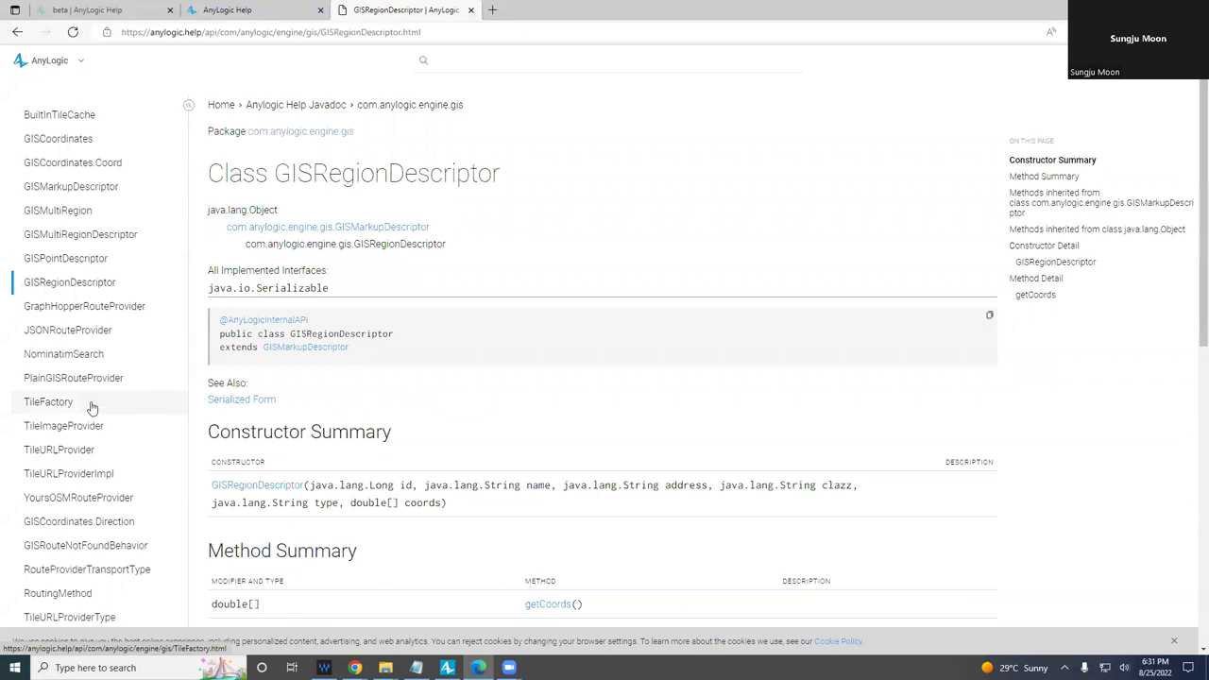
{"action": "left_click", "coordinate": [92, 406]}
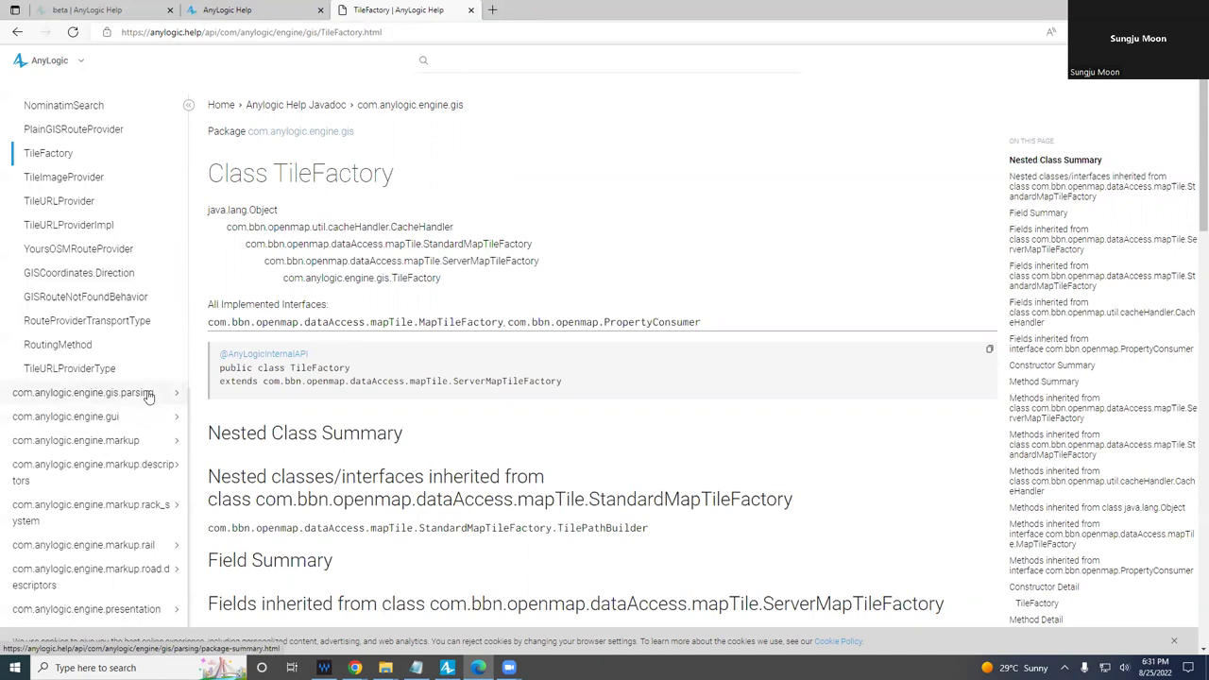
Examine the com.anylogic.engine.gis.parsing package, viewing NaturalParser and reading the constructor and method details of GISCoordinatesParser.
{"action": "left_click", "coordinate": [167, 396]}
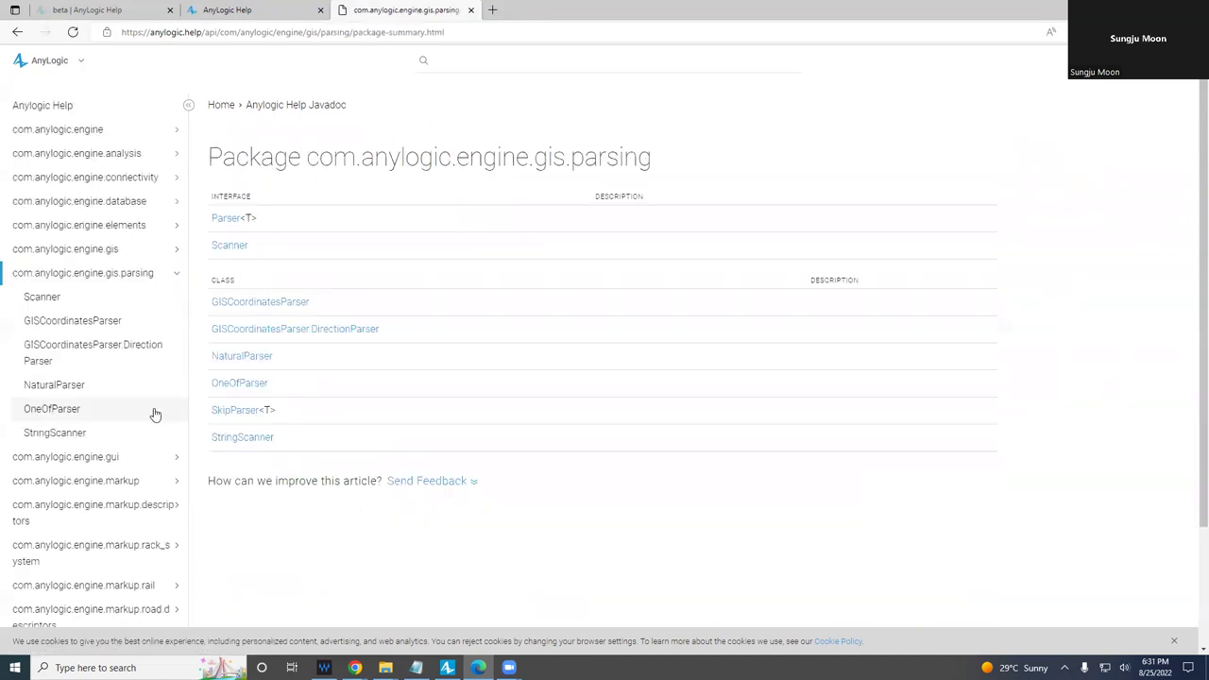
{"action": "left_click", "coordinate": [98, 385]}
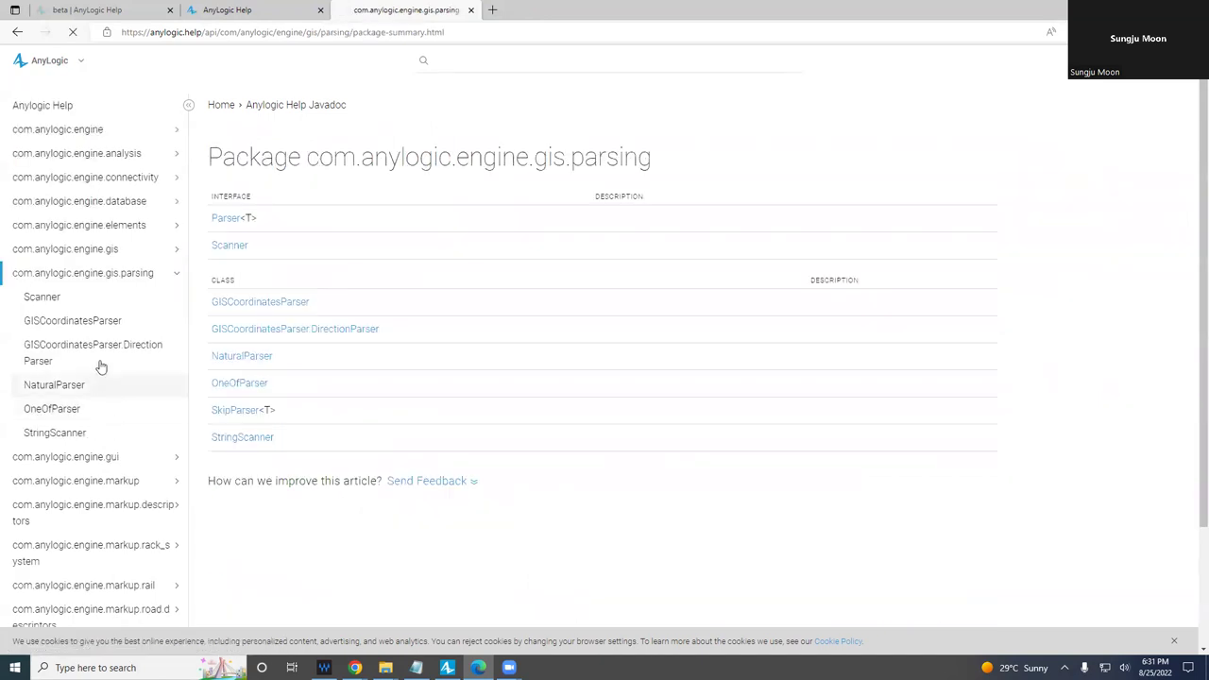
{"action": "left_click", "coordinate": [138, 324]}
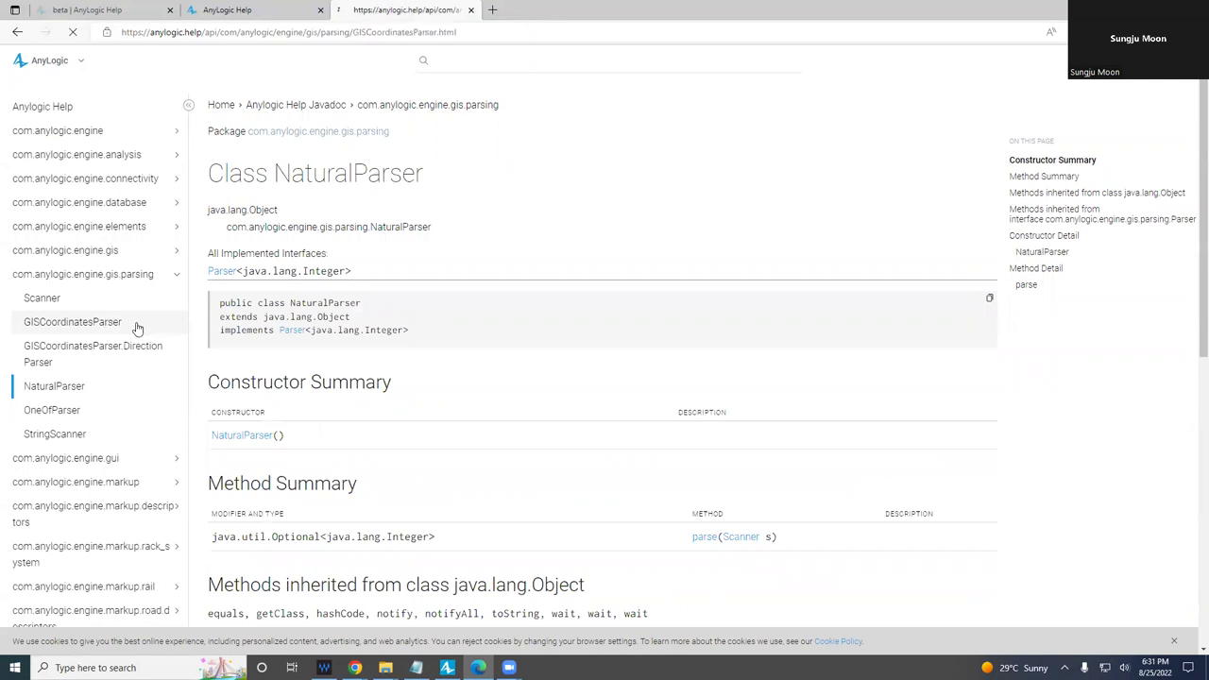
{"action": "scroll", "coordinate": [323, 401], "scroll_direction": "down", "scroll_amount": 5}
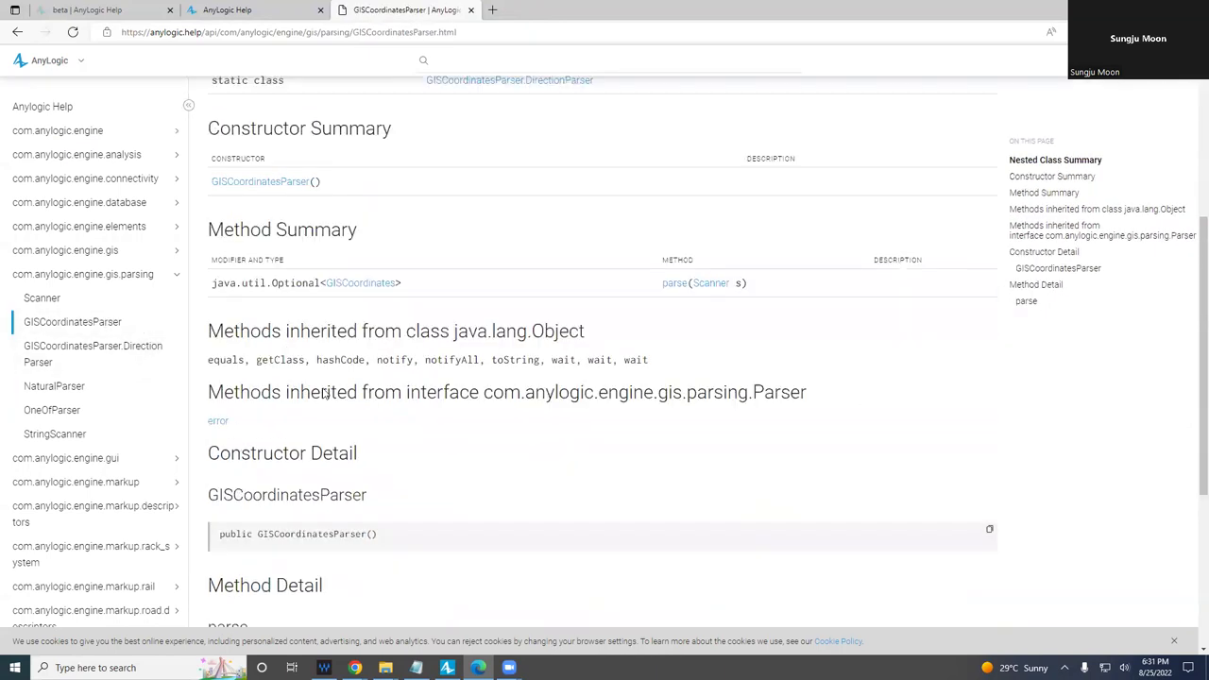
{"action": "scroll", "coordinate": [323, 387], "scroll_direction": "down", "scroll_amount": 3}
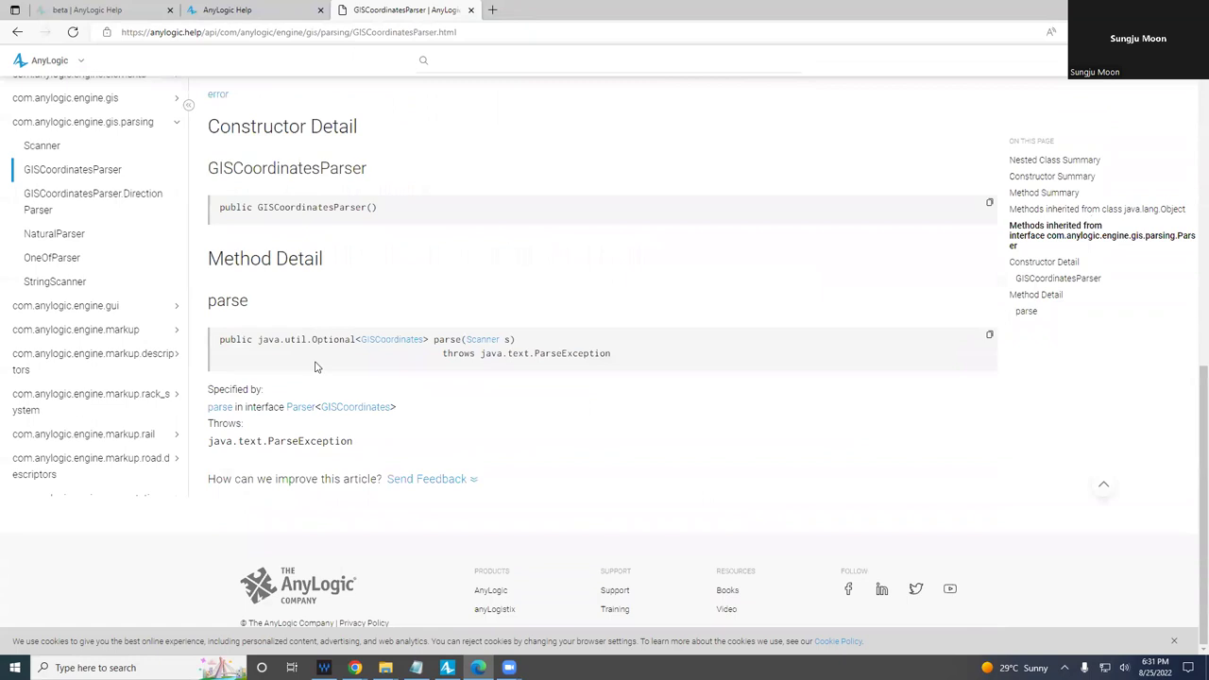
{"action": "scroll", "coordinate": [305, 274], "scroll_direction": "up", "scroll_amount": 1}
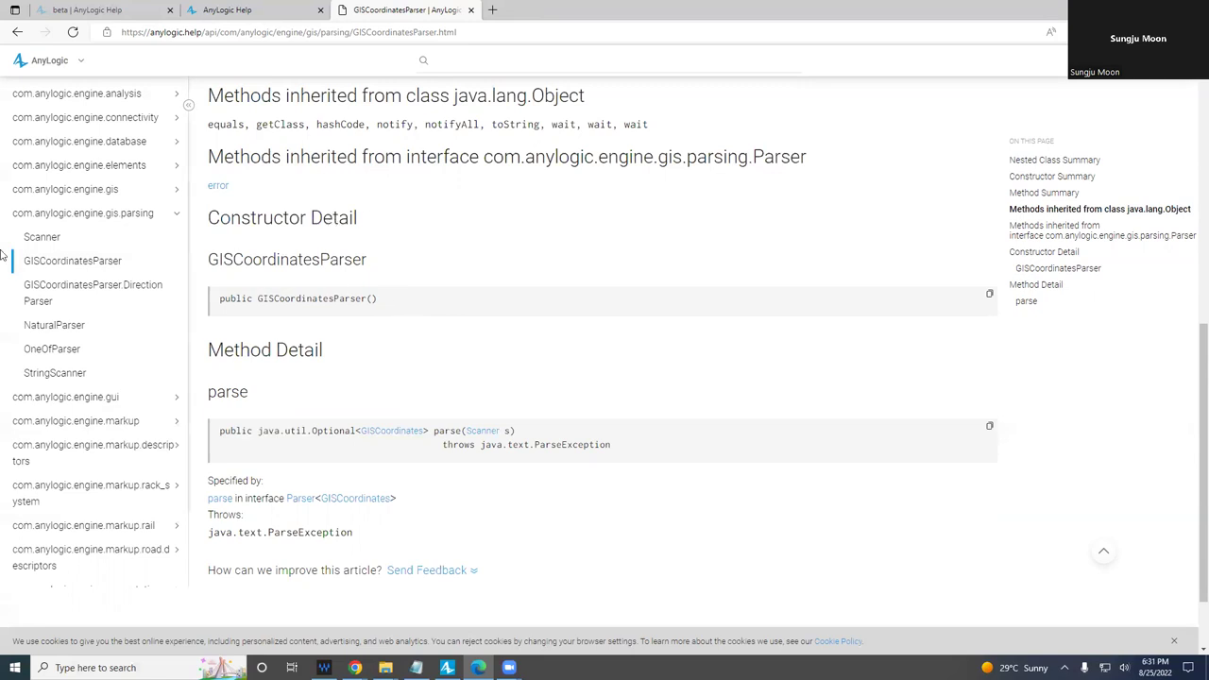
{"action": "scroll", "coordinate": [80, 491], "scroll_direction": "down", "scroll_amount": 1}
{"action": "scroll", "coordinate": [80, 496], "scroll_direction": "down", "scroll_amount": 1}
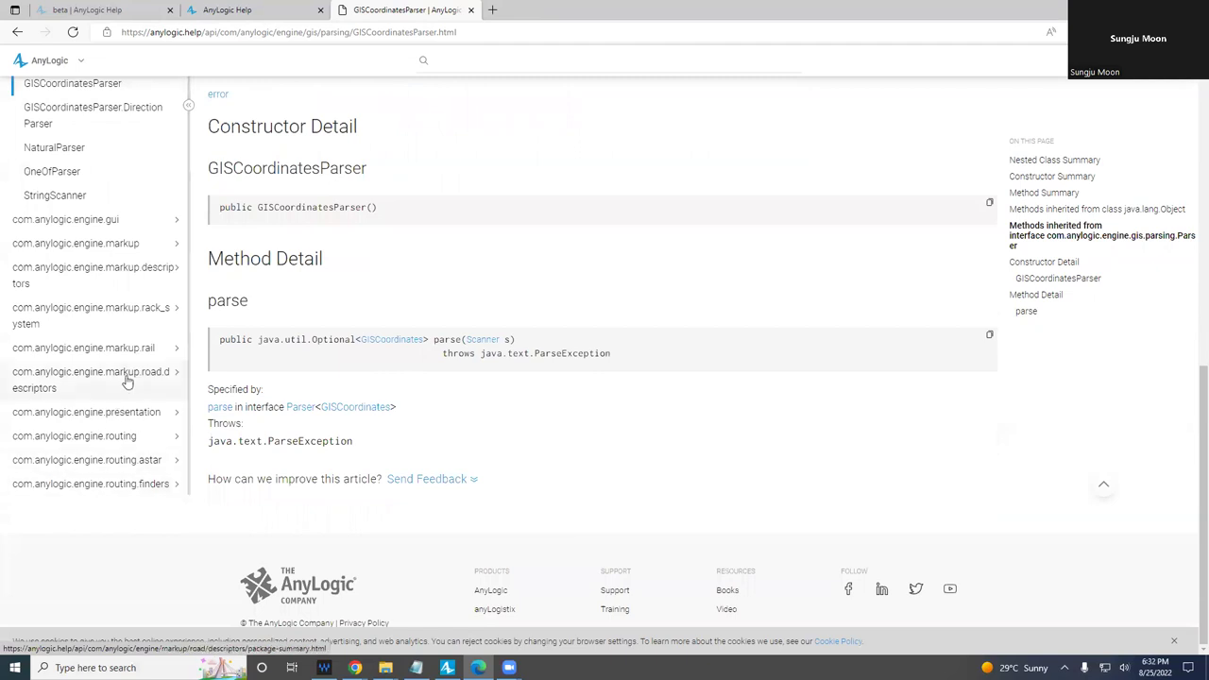
{"action": "scroll", "coordinate": [114, 378], "scroll_direction": "up", "scroll_amount": 2}
{"action": "scroll", "coordinate": [128, 381], "scroll_direction": "up", "scroll_amount": 3}
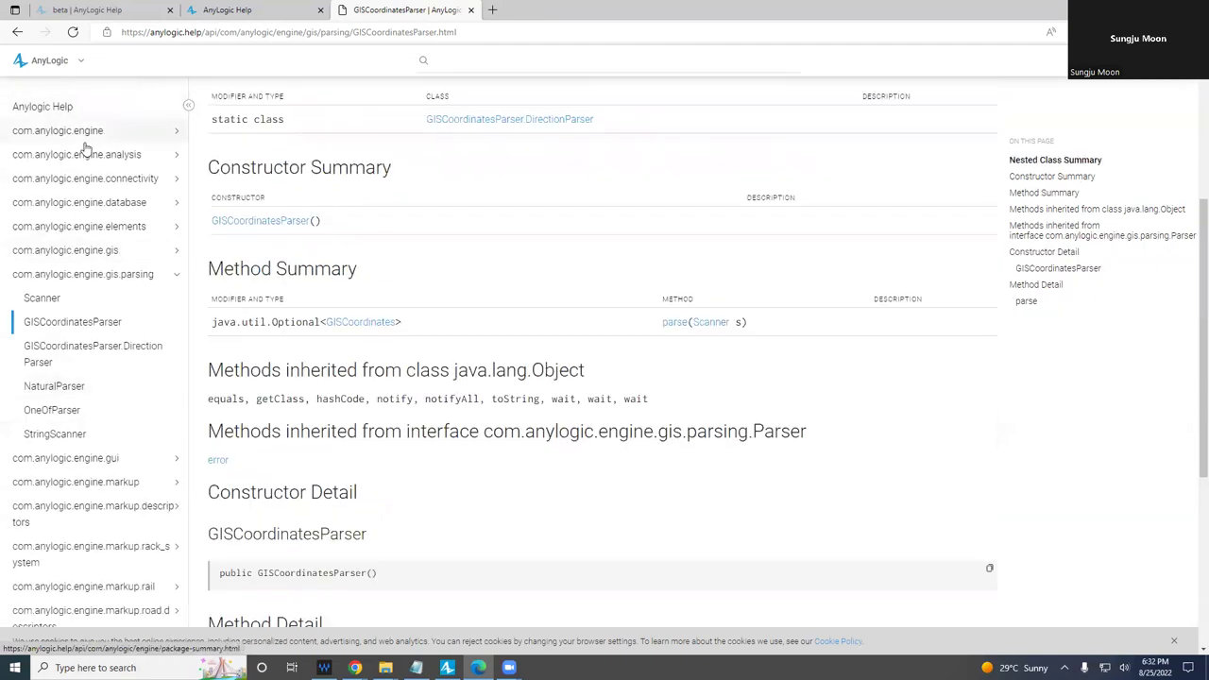
Open the com.anylogic.engine package and look through its list of interfaces, classes and enumerations.
{"action": "left_click", "coordinate": [117, 206]}
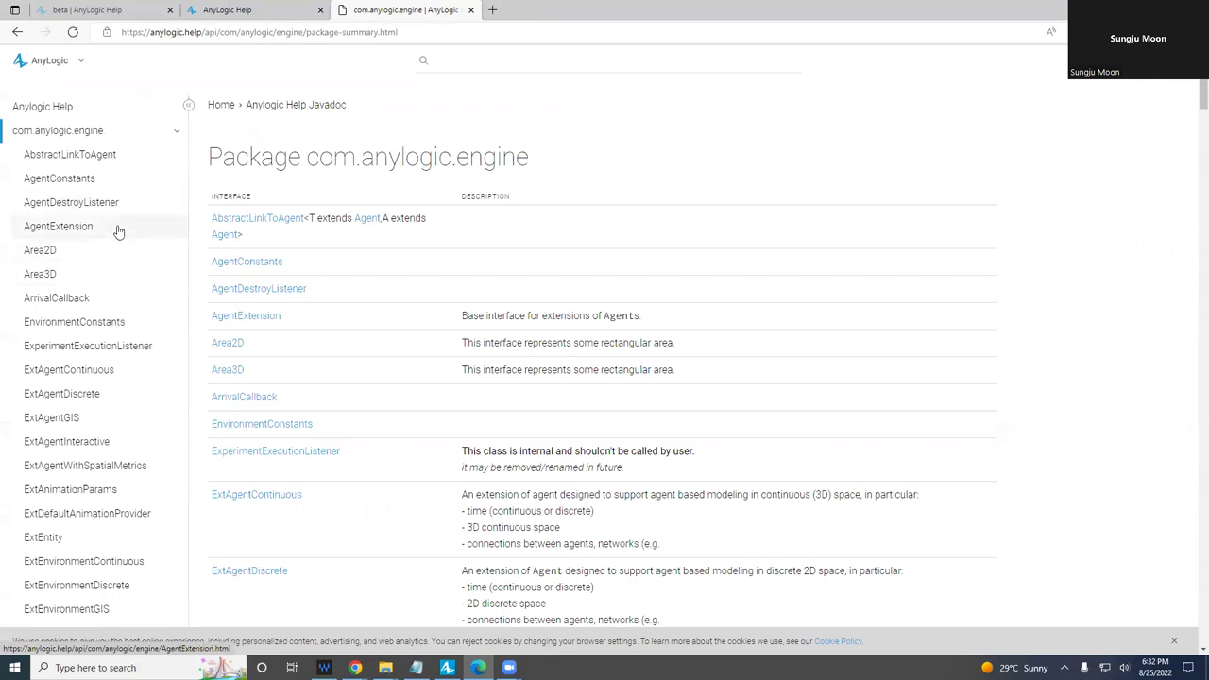
{"action": "scroll", "coordinate": [113, 210], "scroll_direction": "down", "scroll_amount": 5}
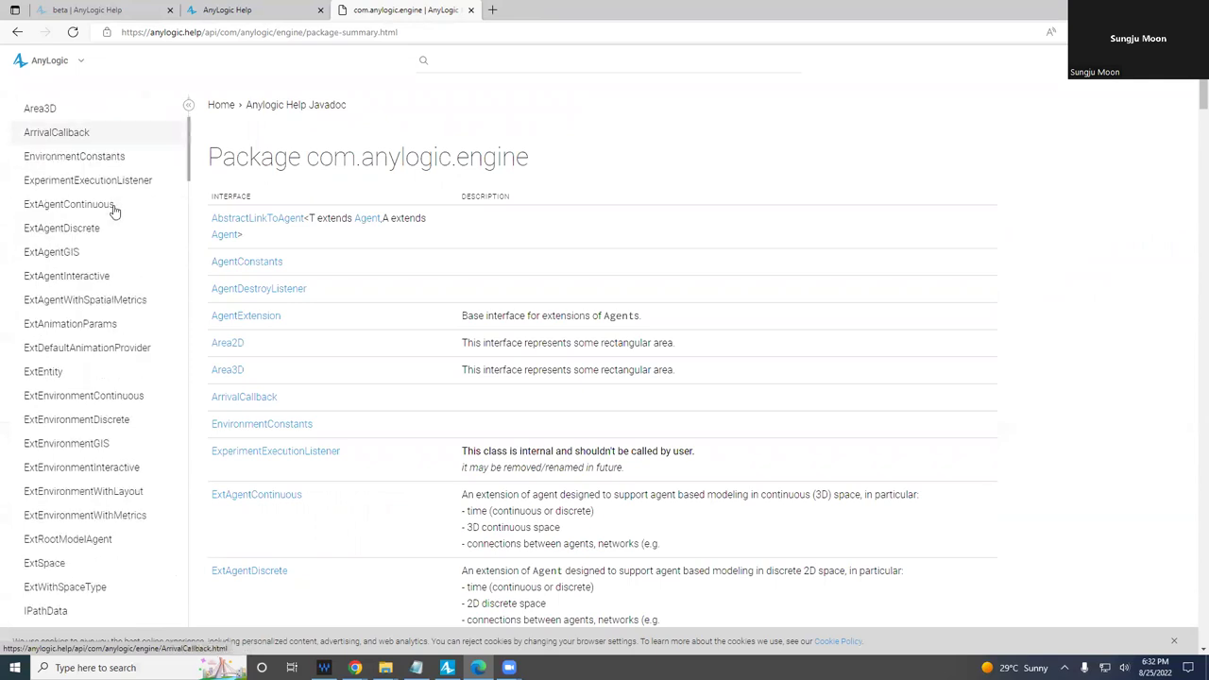
{"action": "scroll", "coordinate": [114, 210], "scroll_direction": "down", "scroll_amount": 16}
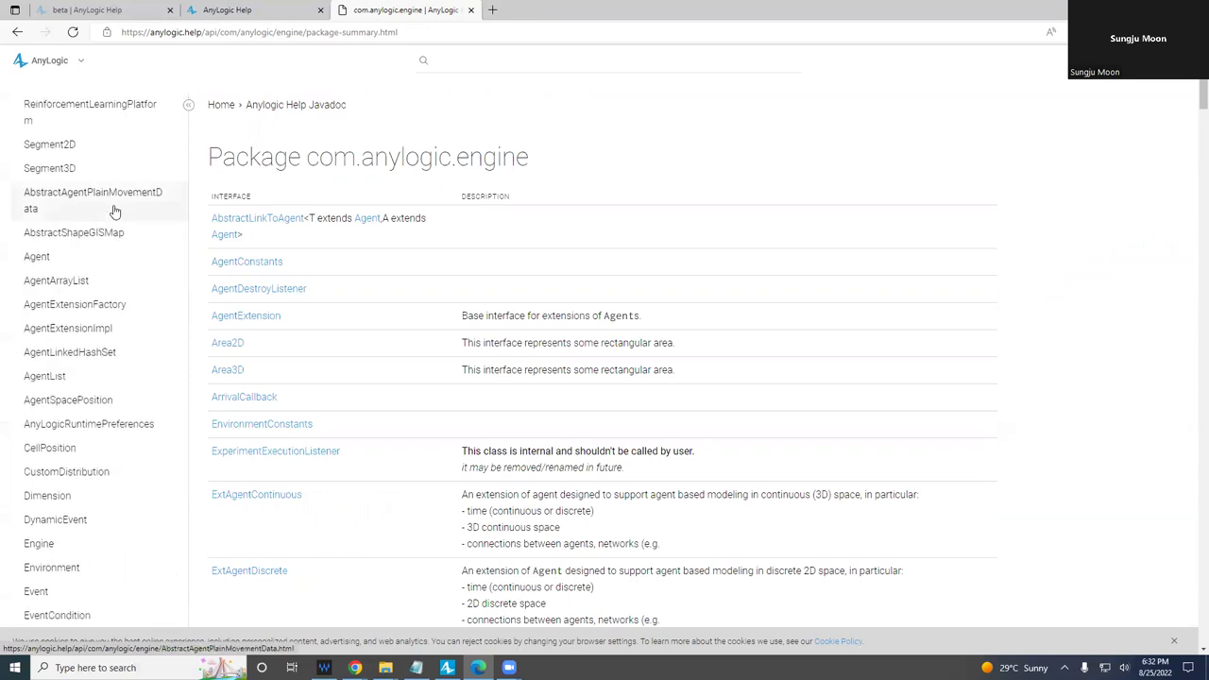
{"action": "scroll", "coordinate": [114, 210], "scroll_direction": "down", "scroll_amount": 2}
{"action": "scroll", "coordinate": [113, 210], "scroll_direction": "down", "scroll_amount": 7}
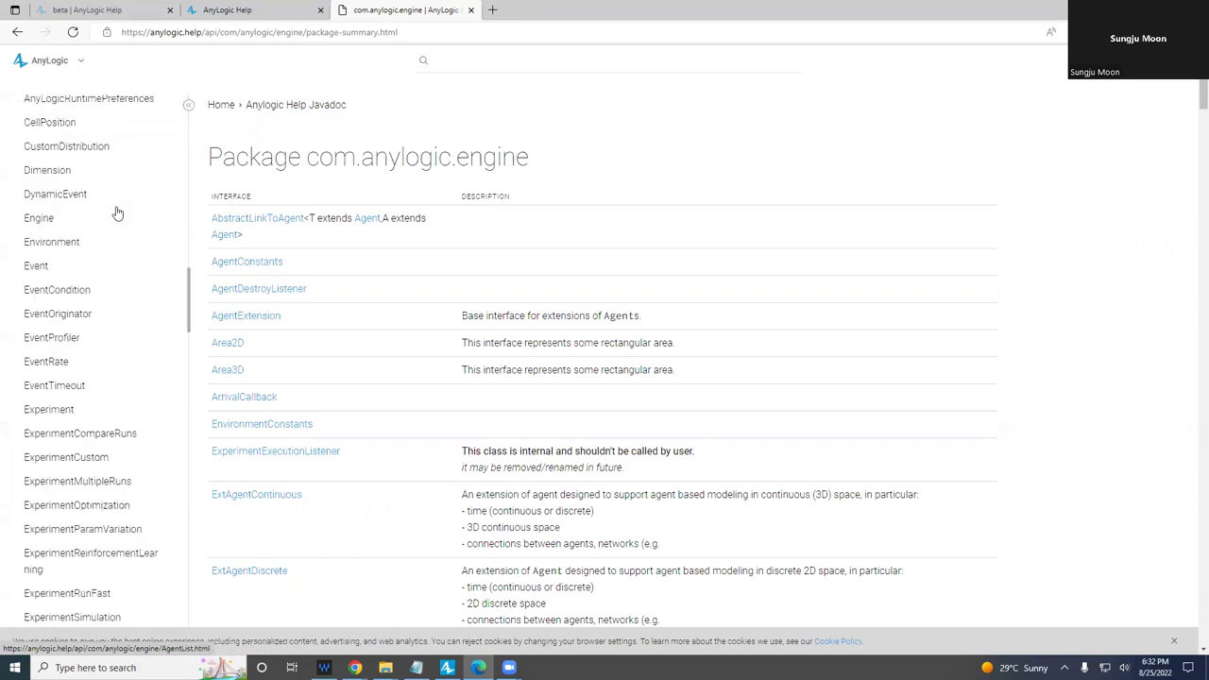
{"action": "scroll", "coordinate": [117, 214], "scroll_direction": "down", "scroll_amount": 7}
{"action": "scroll", "coordinate": [117, 213], "scroll_direction": "down", "scroll_amount": 11}
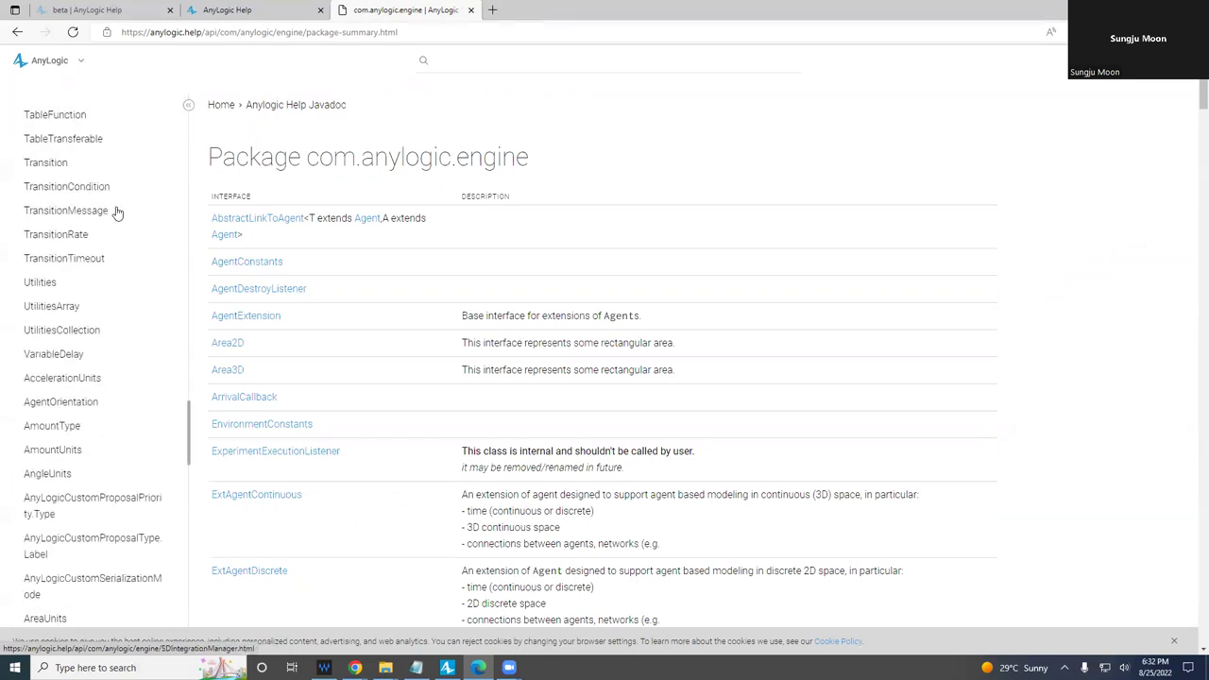
{"action": "scroll", "coordinate": [117, 211], "scroll_direction": "down", "scroll_amount": 2}
{"action": "scroll", "coordinate": [119, 214], "scroll_direction": "down", "scroll_amount": 5}
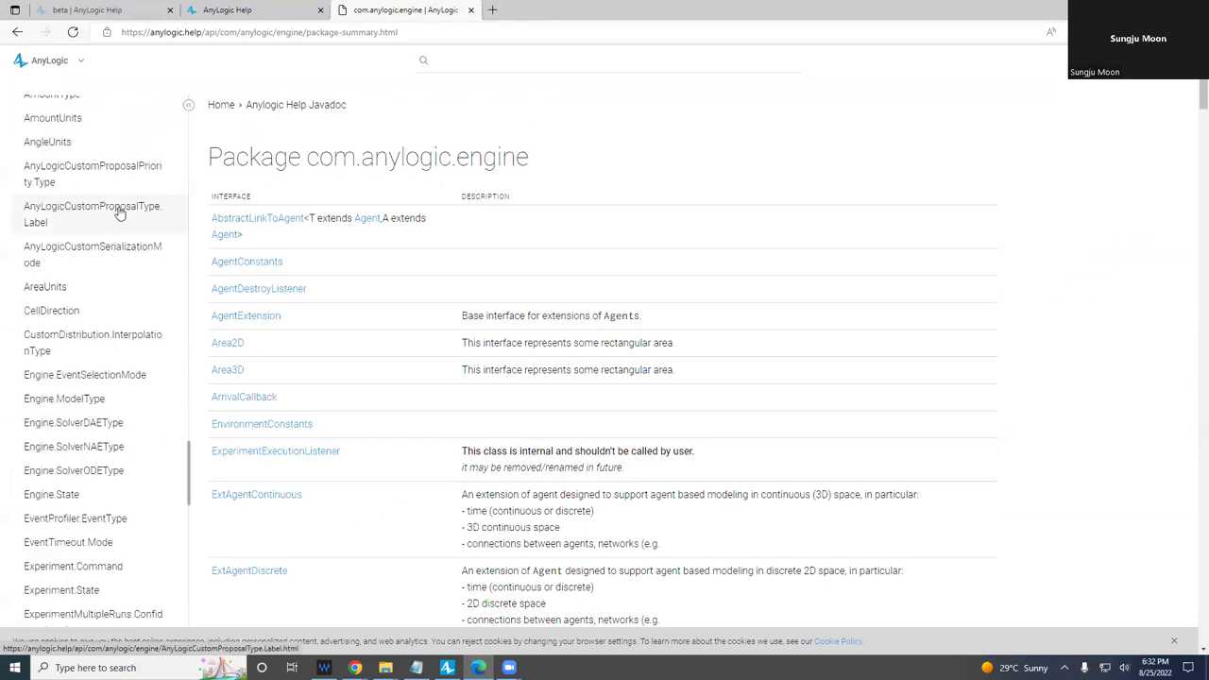
{"action": "scroll", "coordinate": [119, 214], "scroll_direction": "down", "scroll_amount": 5}
{"action": "scroll", "coordinate": [119, 213], "scroll_direction": "down", "scroll_amount": 15}
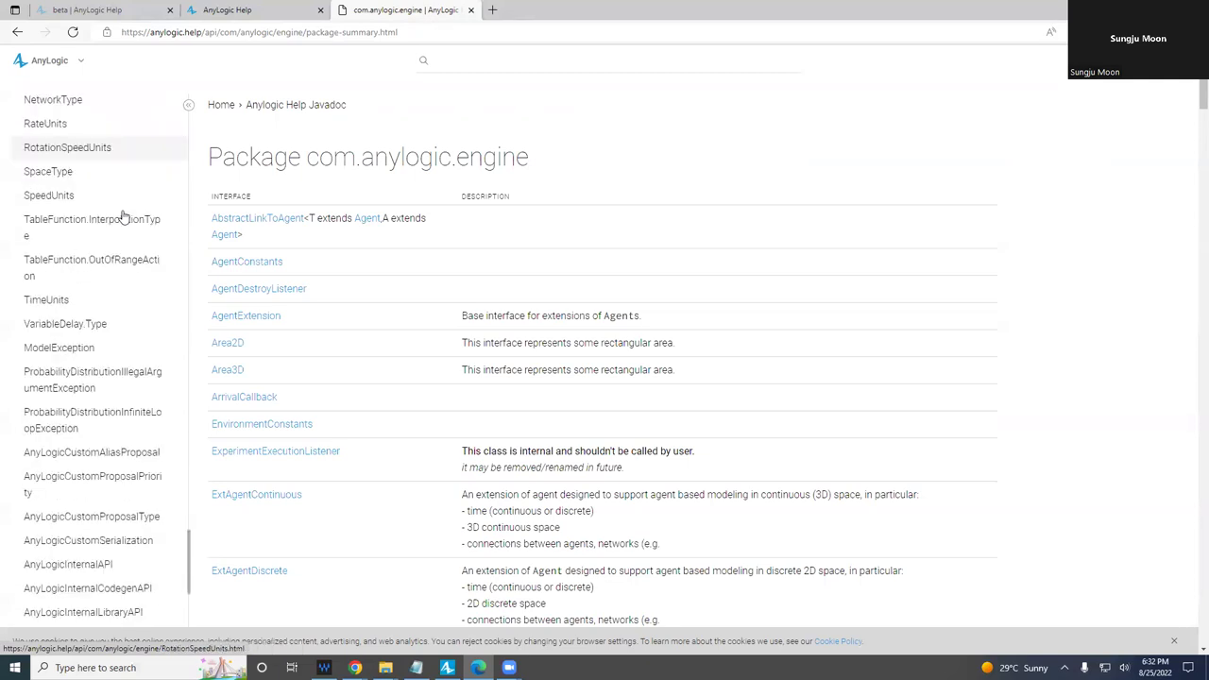
{"action": "scroll", "coordinate": [120, 222], "scroll_direction": "up", "scroll_amount": 5}
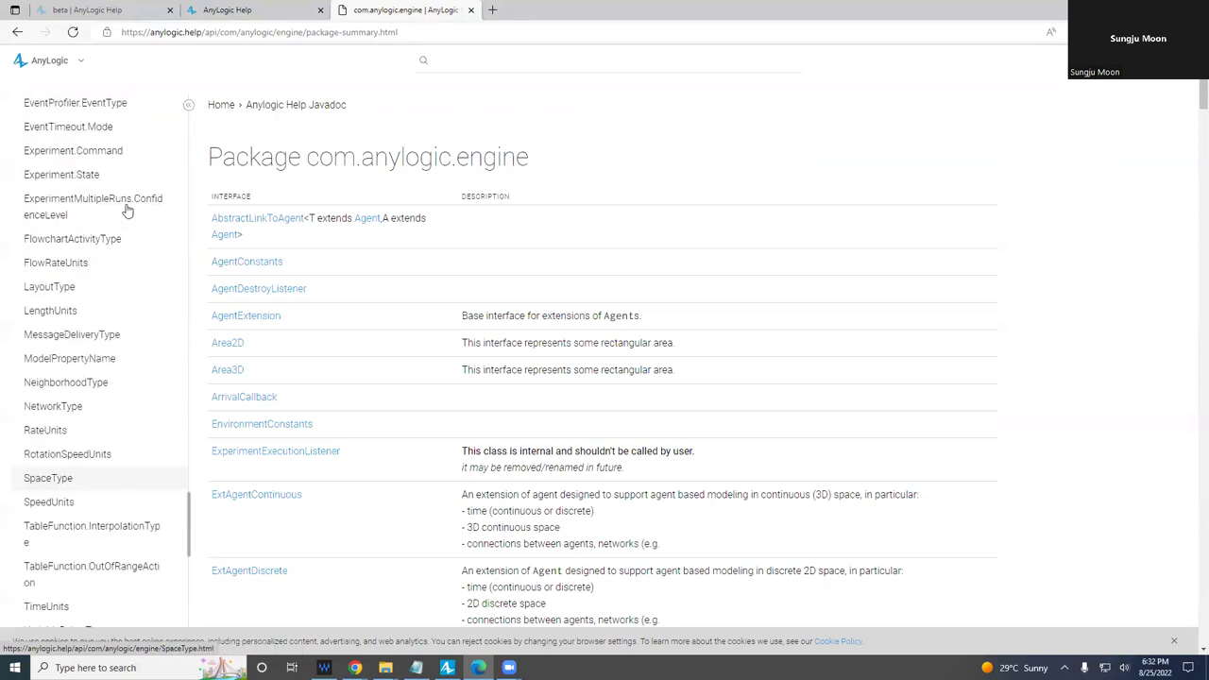
{"action": "scroll", "coordinate": [110, 234], "scroll_direction": "up", "scroll_amount": 15}
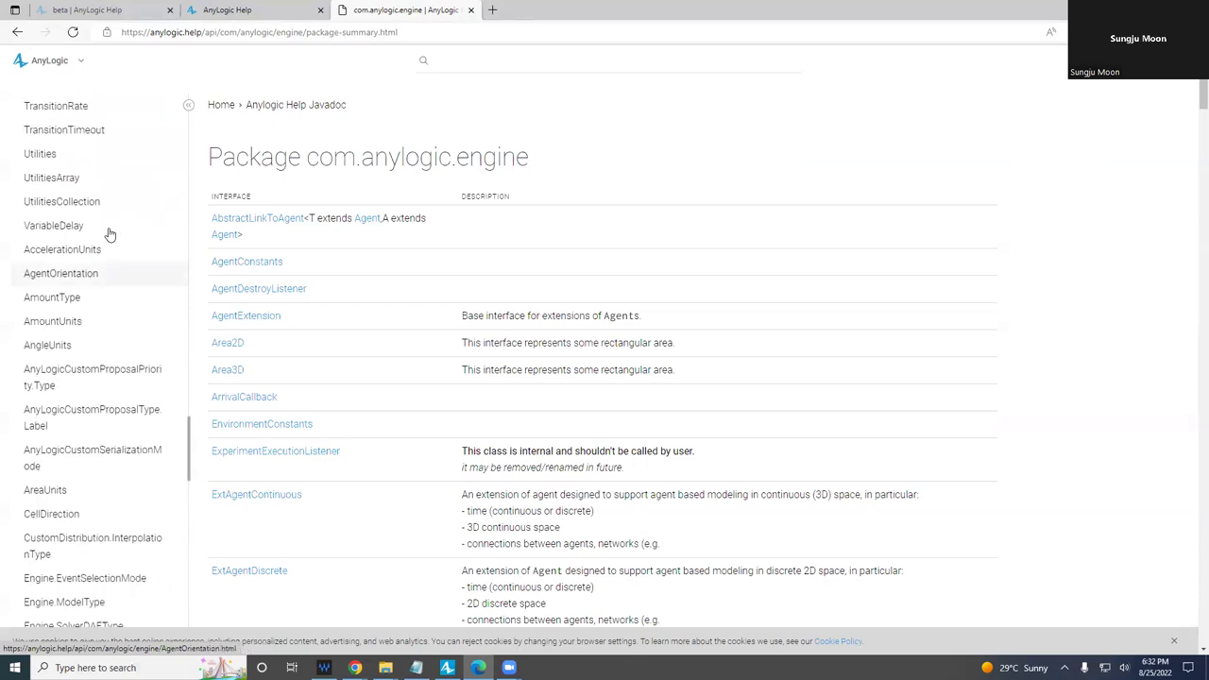
{"action": "scroll", "coordinate": [107, 235], "scroll_direction": "up", "scroll_amount": 10}
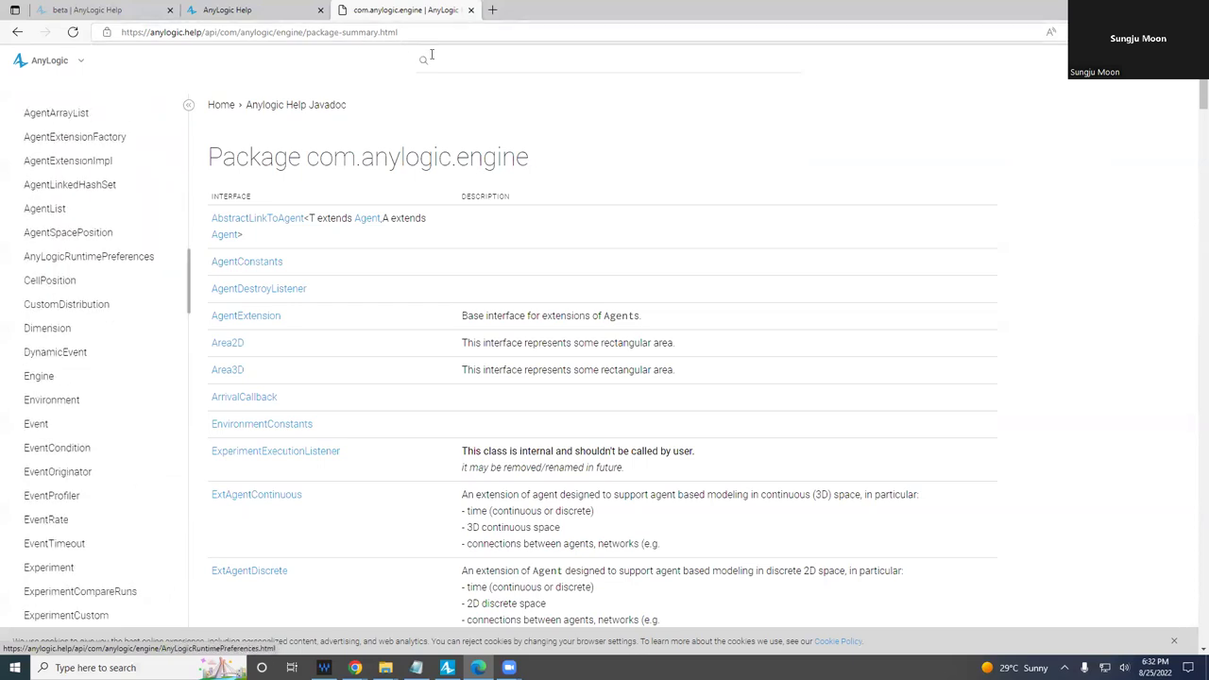
Search the API documentation for "sendtorandomconnected".
{"action": "left_click", "coordinate": [472, 62]}
{"action": "type", "text": "sendto"}
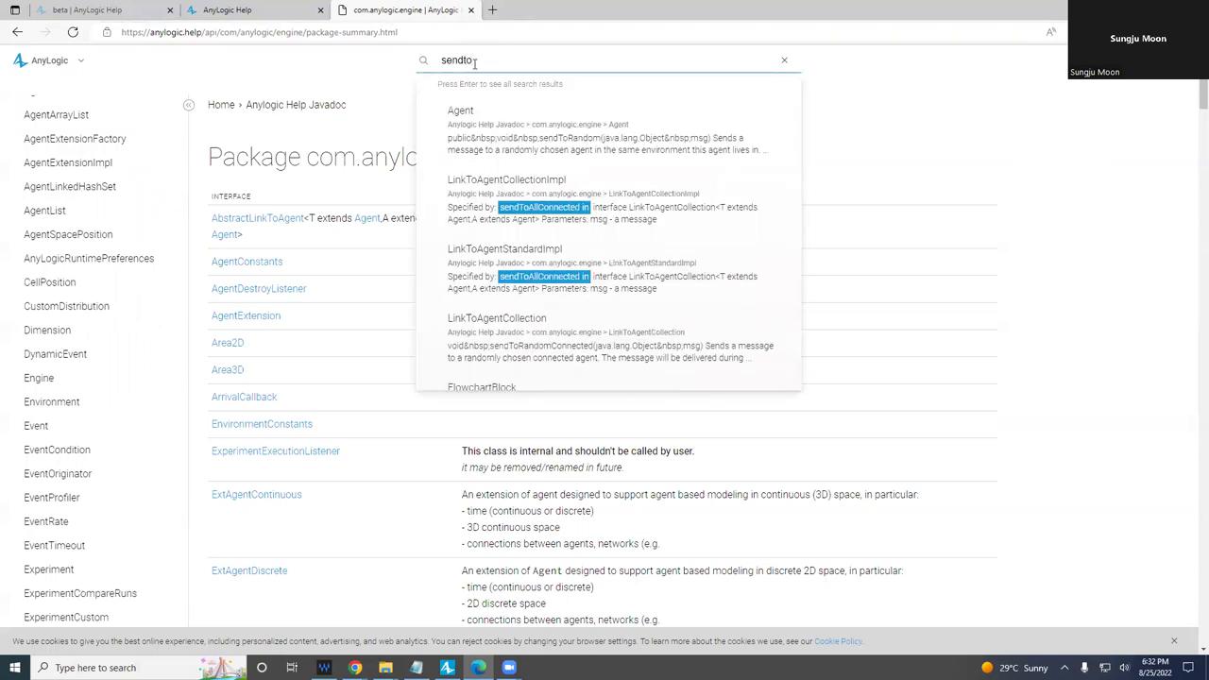
{"action": "type", "text": "randomc"}
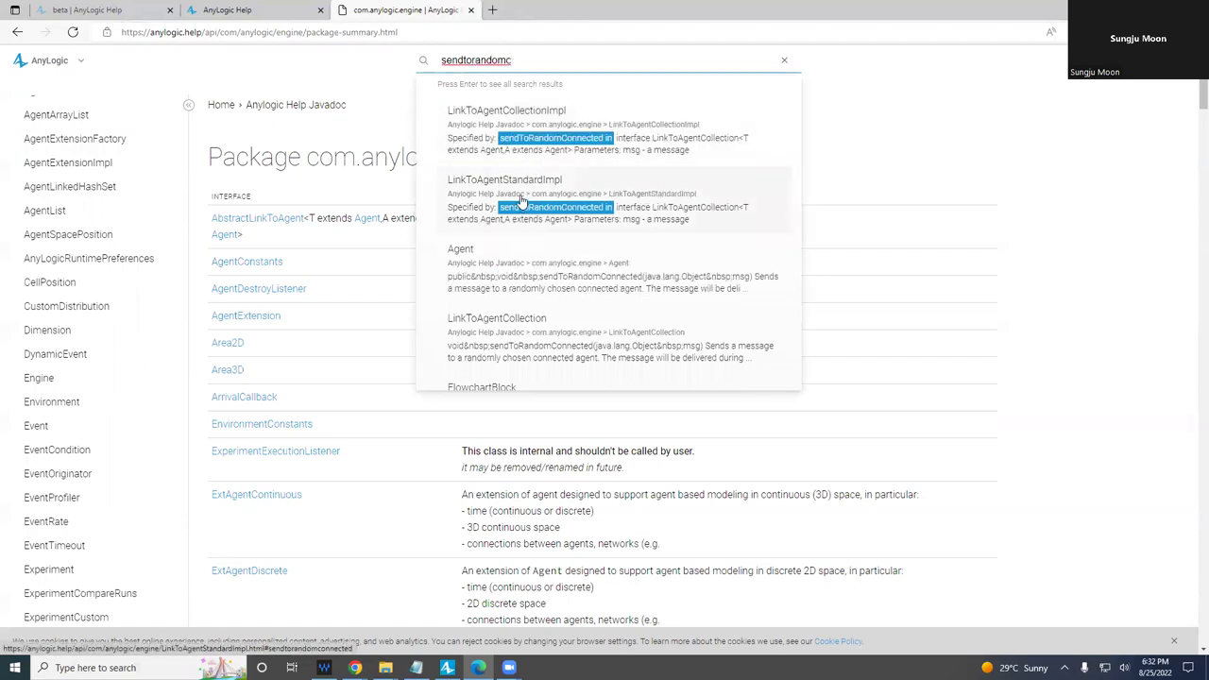
{"action": "type", "text": "onnected"}
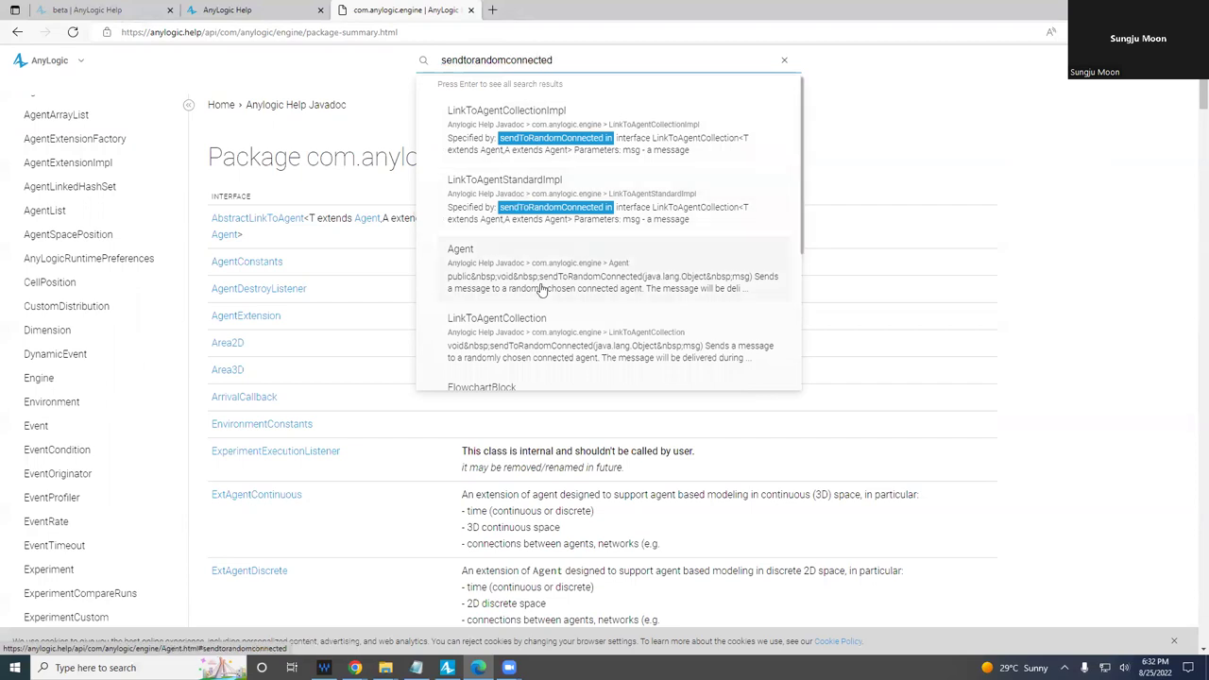
Open the Agent class result for sendToRandomConnected and read it along with the neighbouring send, sendToAll, sendToRandom and sendToAllNeighbors methods.
{"action": "left_click", "coordinate": [539, 282]}
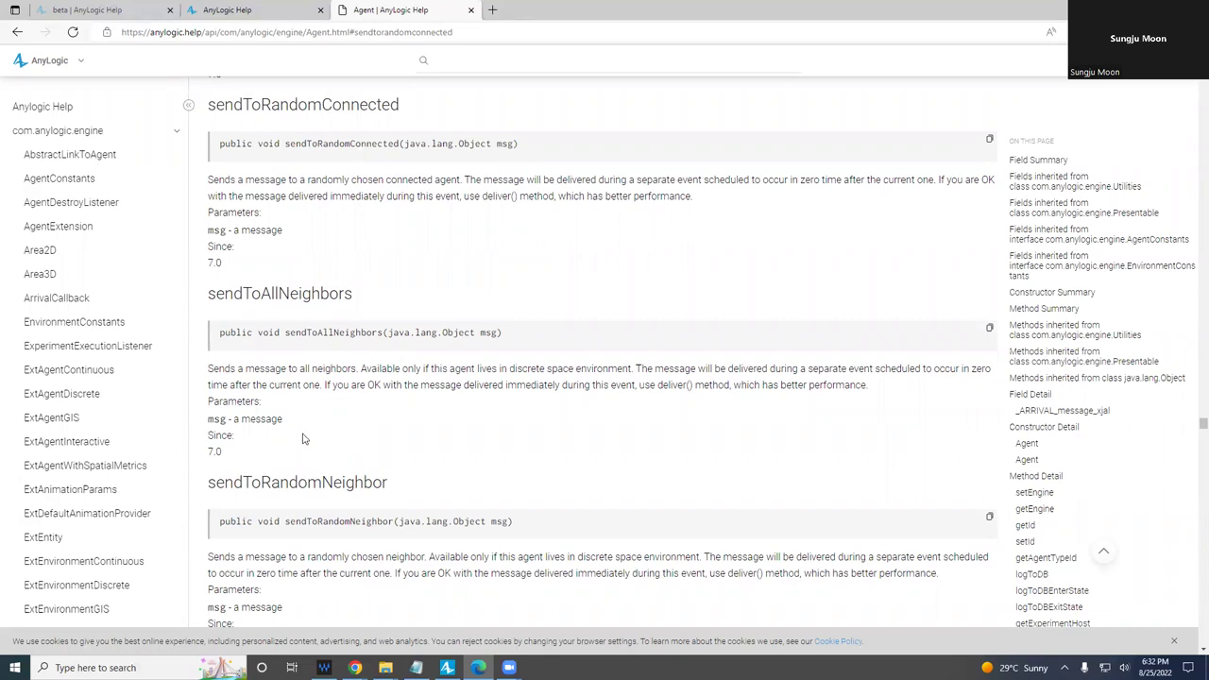
{"action": "scroll", "coordinate": [319, 361], "scroll_direction": "up", "scroll_amount": 3}
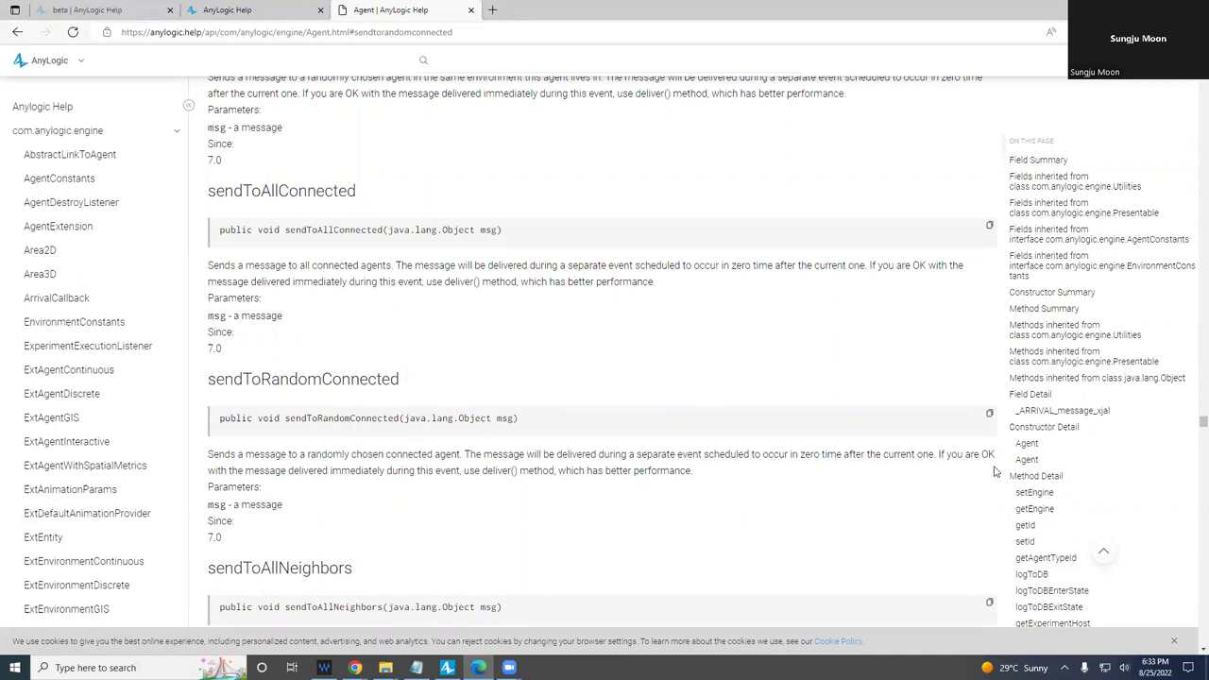
{"action": "double_click", "coordinate": [669, 469]}
{"action": "left_click", "coordinate": [617, 448]}
{"action": "scroll", "coordinate": [510, 370], "scroll_direction": "up", "scroll_amount": 4}
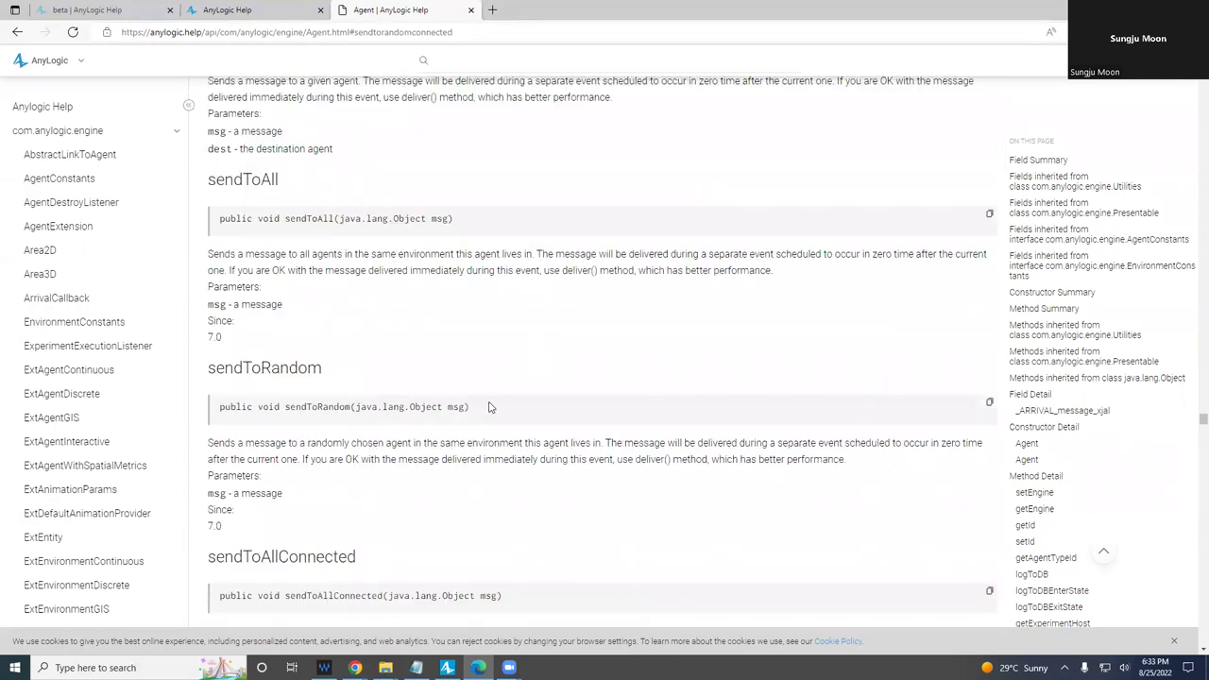
{"action": "scroll", "coordinate": [489, 407], "scroll_direction": "up", "scroll_amount": 1}
{"action": "scroll", "coordinate": [489, 407], "scroll_direction": "up", "scroll_amount": 4}
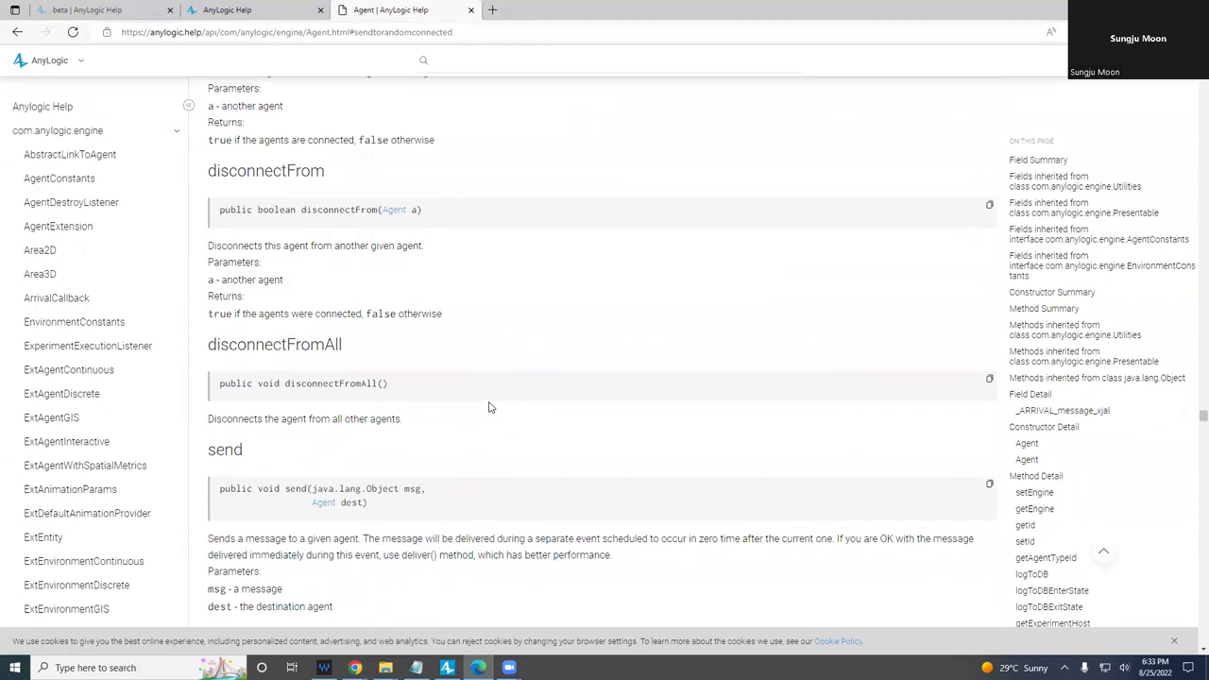
{"action": "scroll", "coordinate": [505, 412], "scroll_direction": "down", "scroll_amount": 2}
{"action": "scroll", "coordinate": [506, 415], "scroll_direction": "down", "scroll_amount": 15}
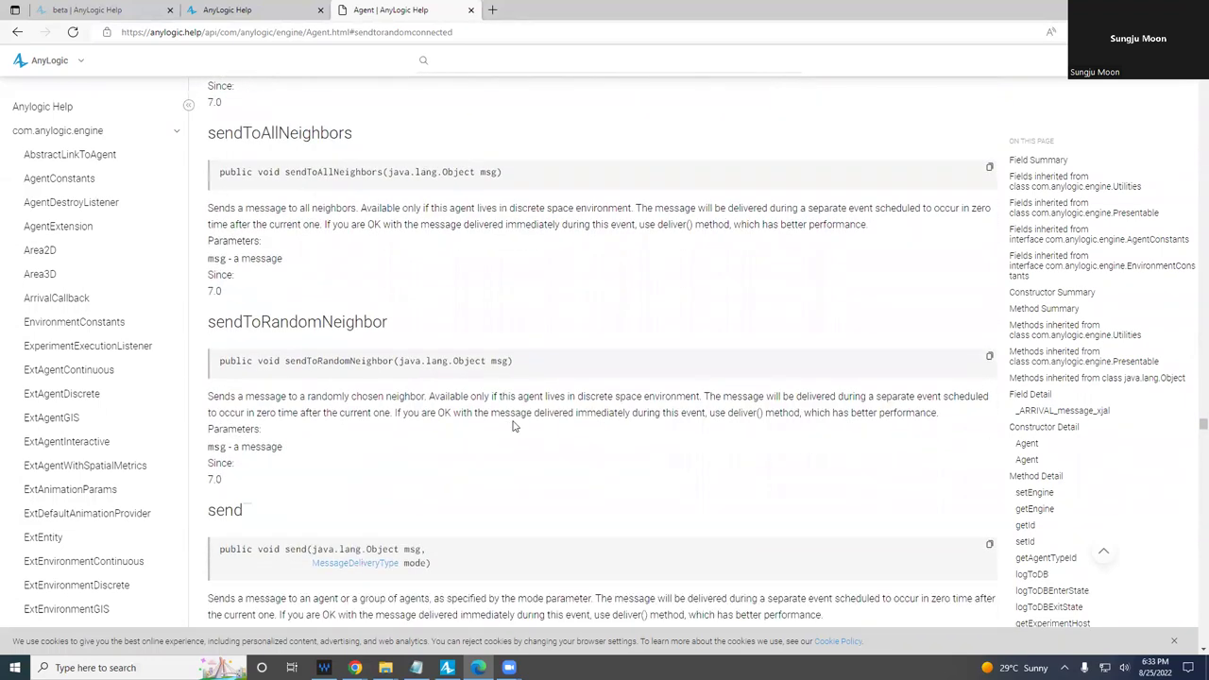
Examine the Agent class's message delivery methods, then its space and location methods such as getSpace, getX, getY and getPosition.
{"action": "scroll", "coordinate": [513, 426], "scroll_direction": "down", "scroll_amount": 15}
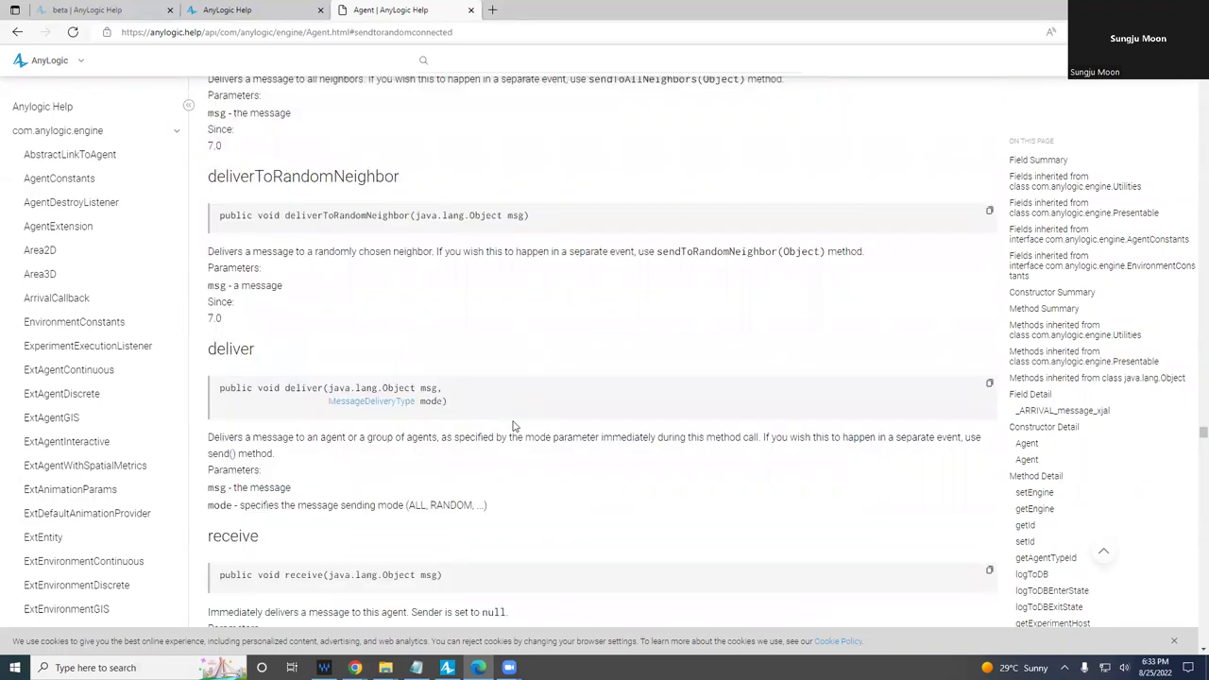
{"action": "scroll", "coordinate": [512, 426], "scroll_direction": "down", "scroll_amount": 6}
{"action": "scroll", "coordinate": [513, 426], "scroll_direction": "up", "scroll_amount": 8}
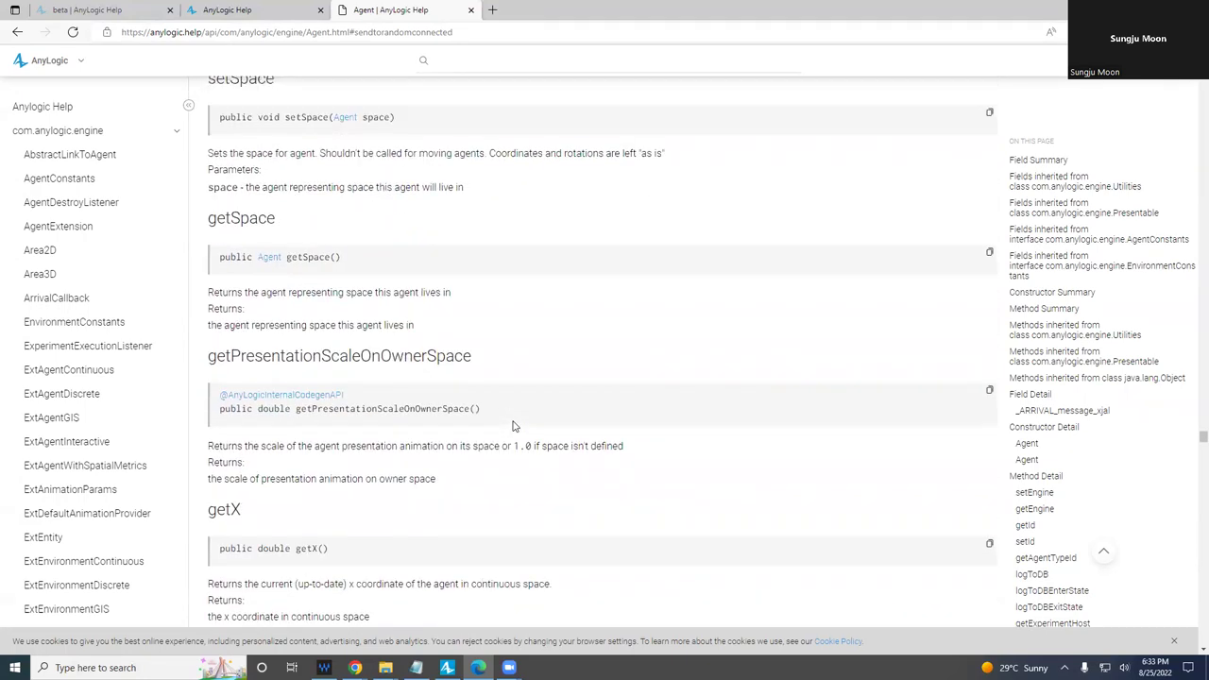
{"action": "scroll", "coordinate": [512, 426], "scroll_direction": "down", "scroll_amount": 2}
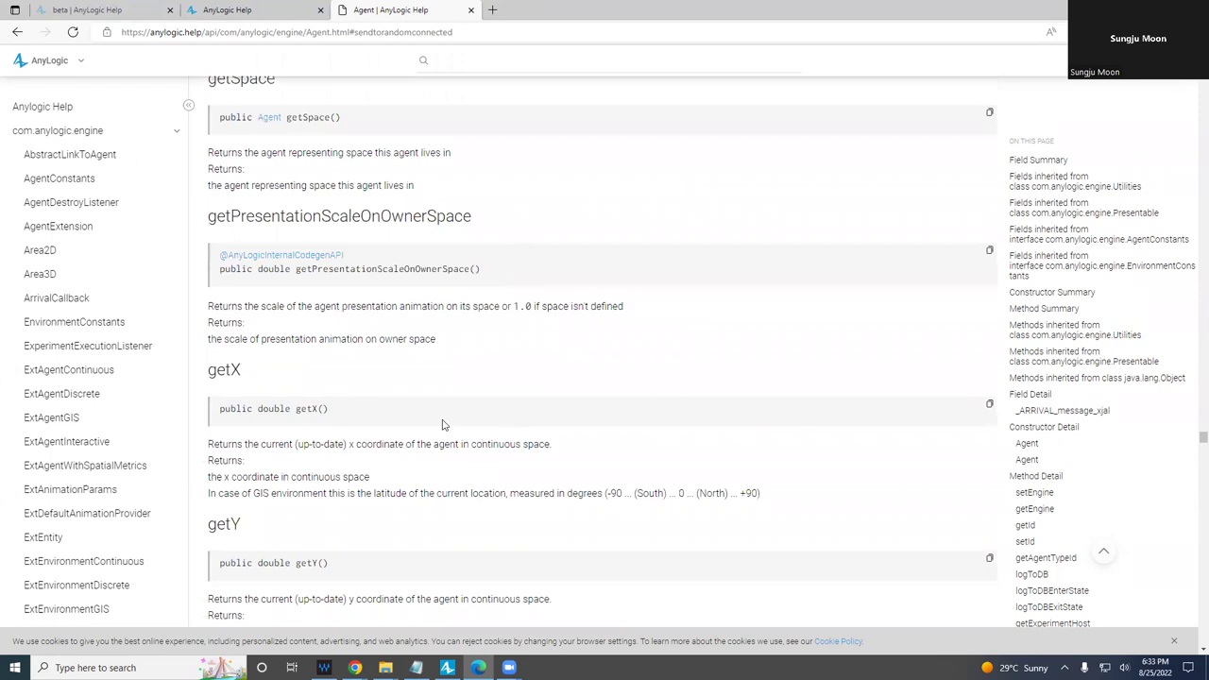
{"action": "scroll", "coordinate": [443, 424], "scroll_direction": "down", "scroll_amount": 8}
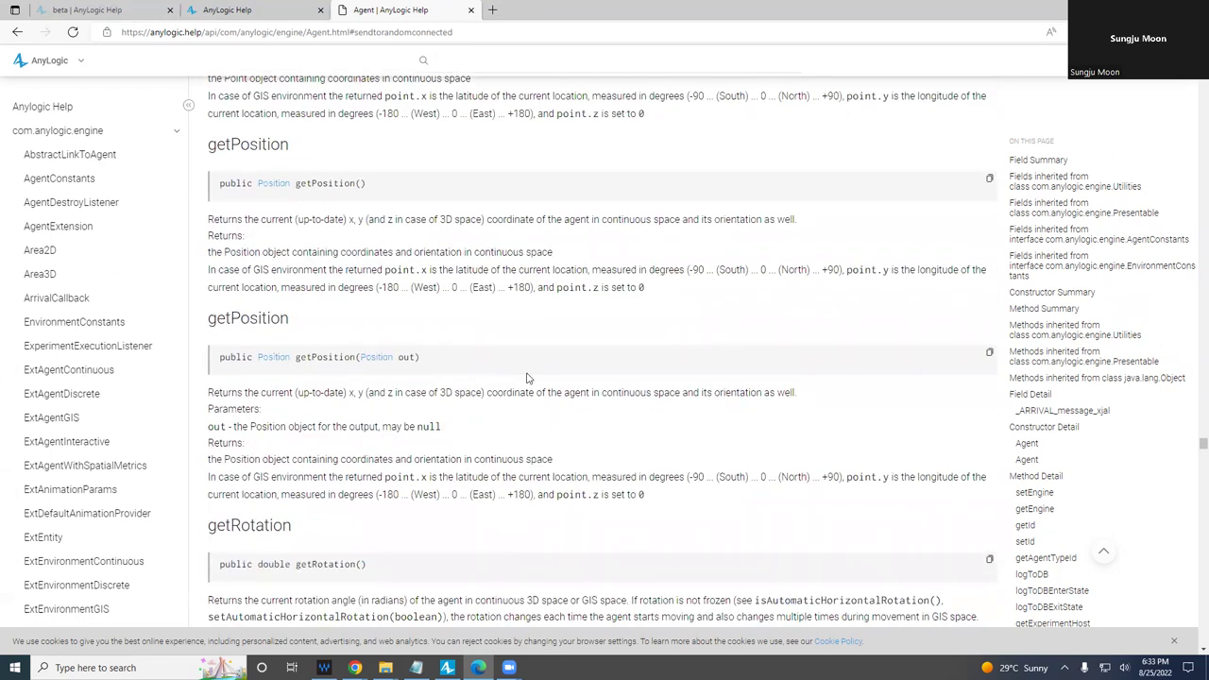
{"action": "scroll", "coordinate": [527, 378], "scroll_direction": "down", "scroll_amount": 1}
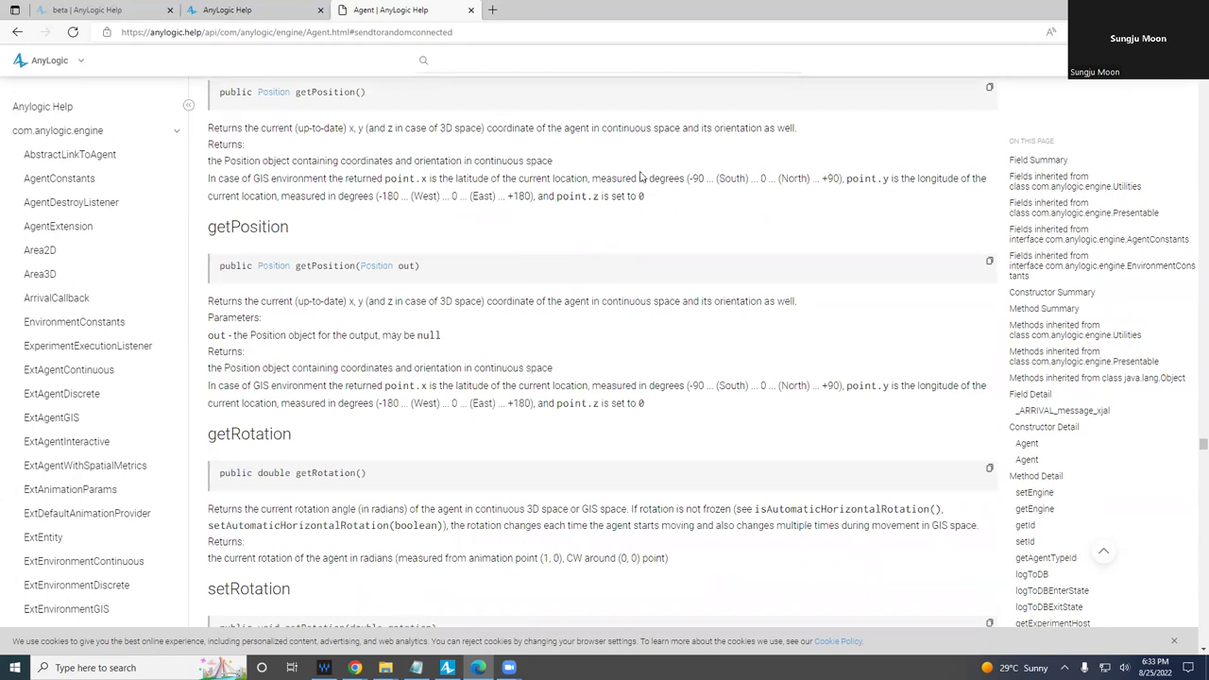
{"action": "scroll", "coordinate": [452, 415], "scroll_direction": "down", "scroll_amount": 2}
Examine the Agent class's automatic rotation, getNearestAgent, moveToNearestAgent and agentsInRange method descriptions.
{"action": "scroll", "coordinate": [442, 430], "scroll_direction": "down", "scroll_amount": 4}
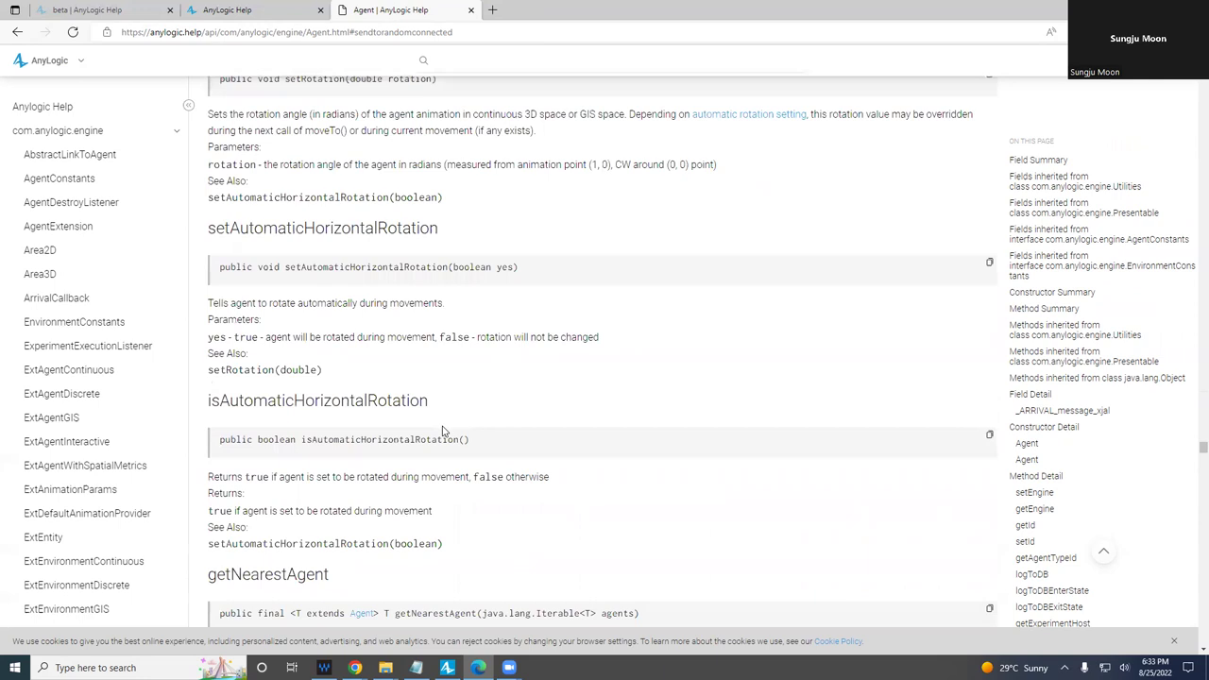
{"action": "scroll", "coordinate": [442, 431], "scroll_direction": "down", "scroll_amount": 5}
{"action": "scroll", "coordinate": [442, 431], "scroll_direction": "down", "scroll_amount": 3}
{"action": "scroll", "coordinate": [442, 431], "scroll_direction": "up", "scroll_amount": 4}
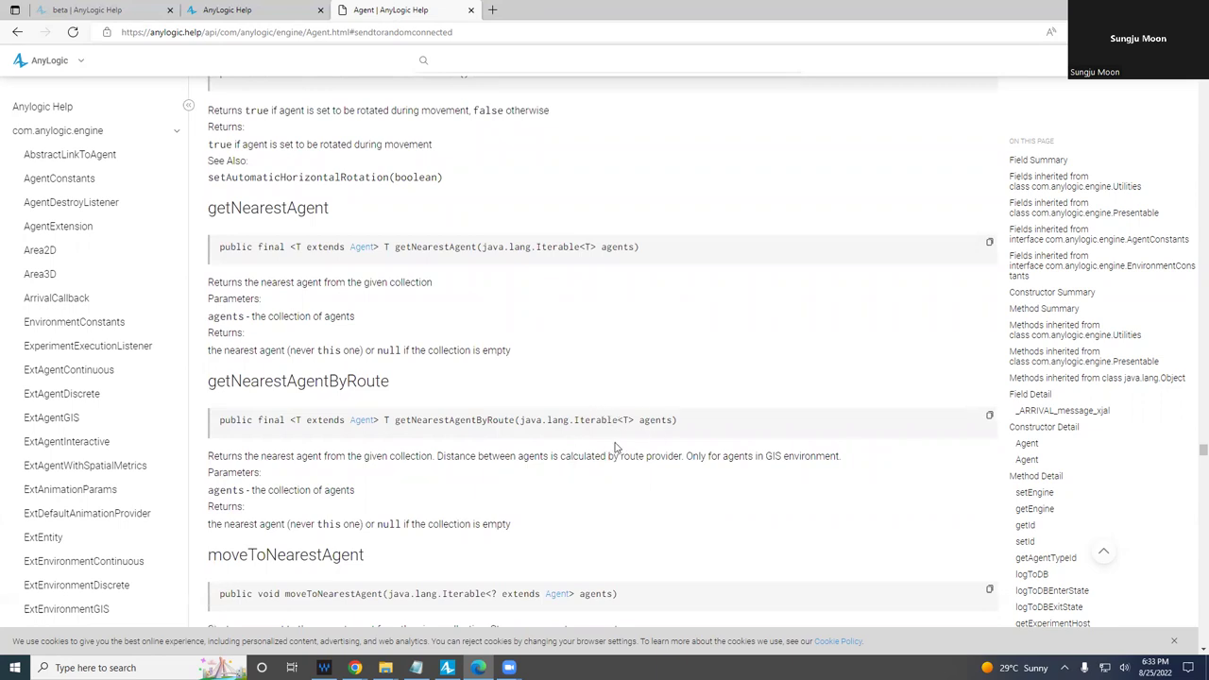
{"action": "scroll", "coordinate": [588, 444], "scroll_direction": "down", "scroll_amount": 3}
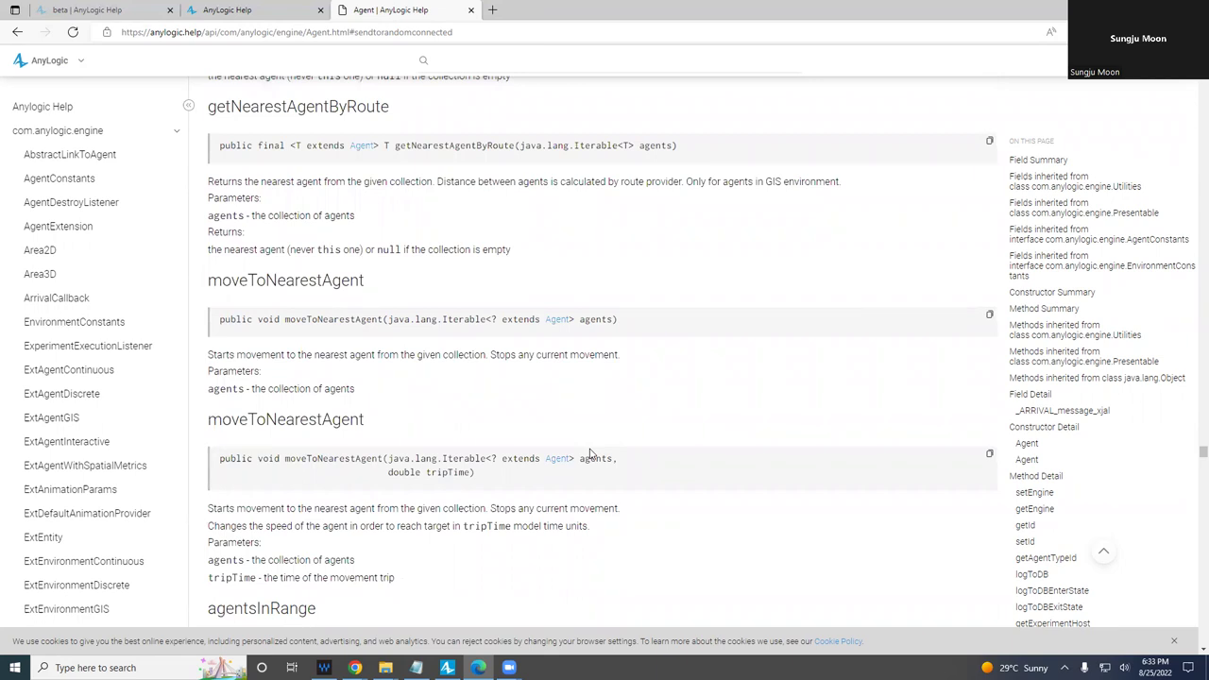
{"action": "scroll", "coordinate": [589, 454], "scroll_direction": "down", "scroll_amount": 6}
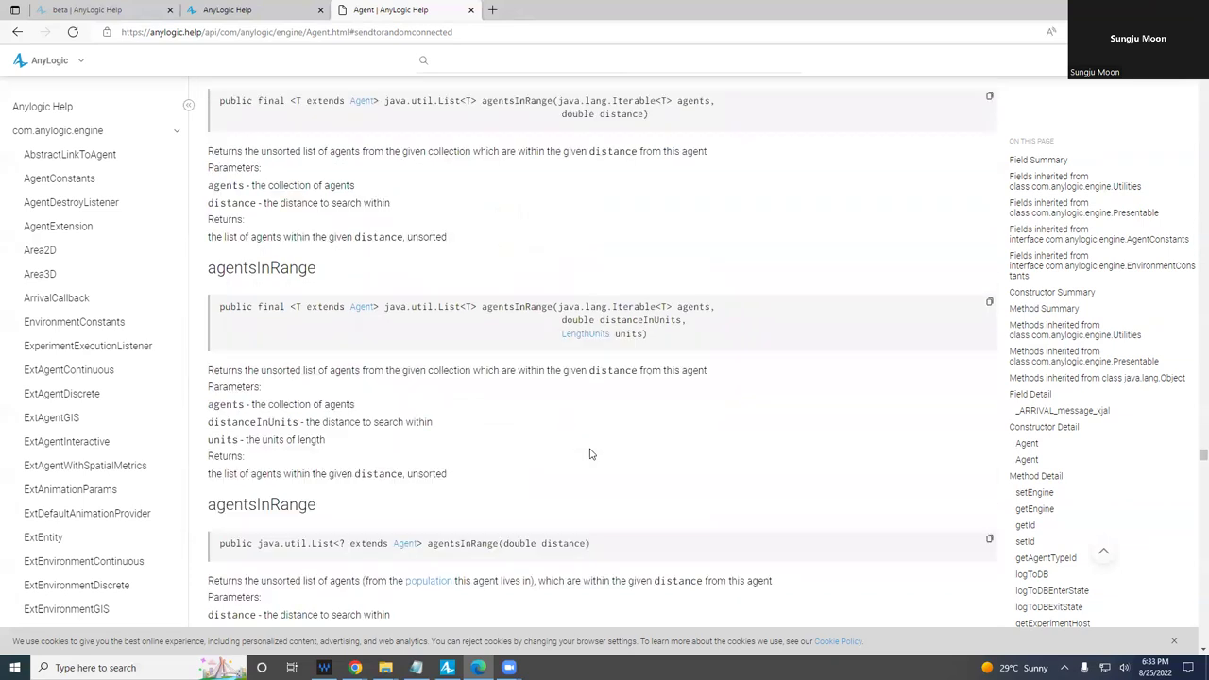
{"action": "scroll", "coordinate": [589, 454], "scroll_direction": "up", "scroll_amount": 1}
{"action": "scroll", "coordinate": [590, 455], "scroll_direction": "down", "scroll_amount": 4}
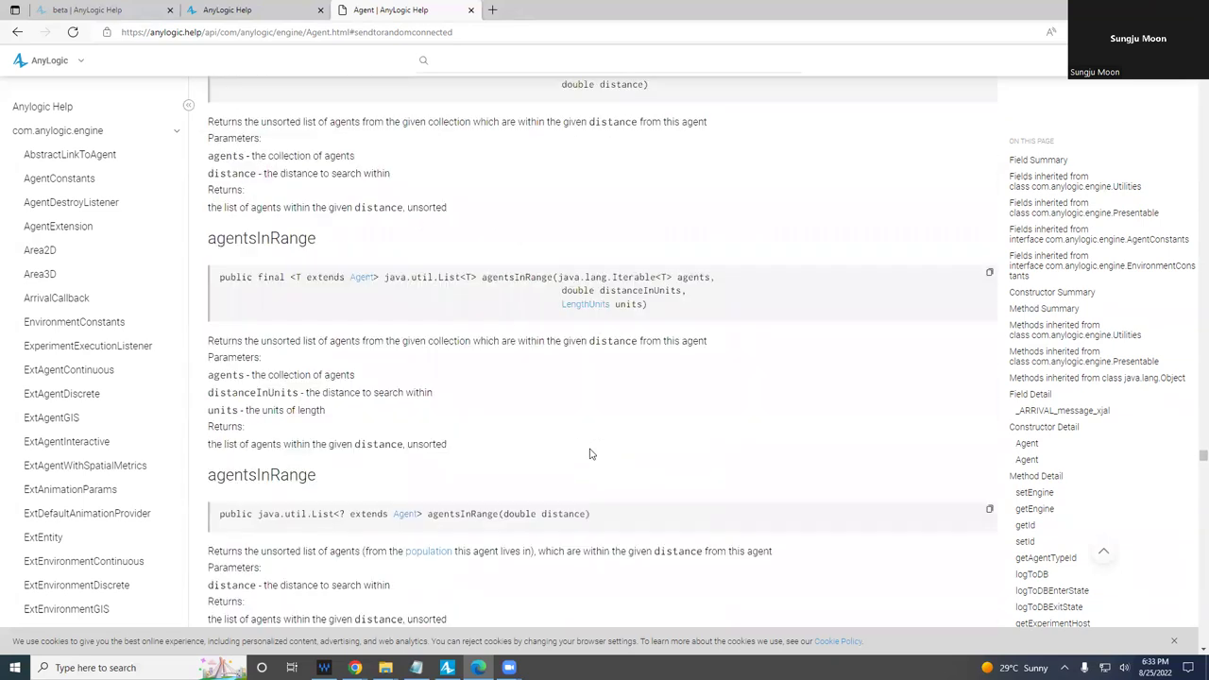
{"action": "scroll", "coordinate": [589, 454], "scroll_direction": "down", "scroll_amount": 5}
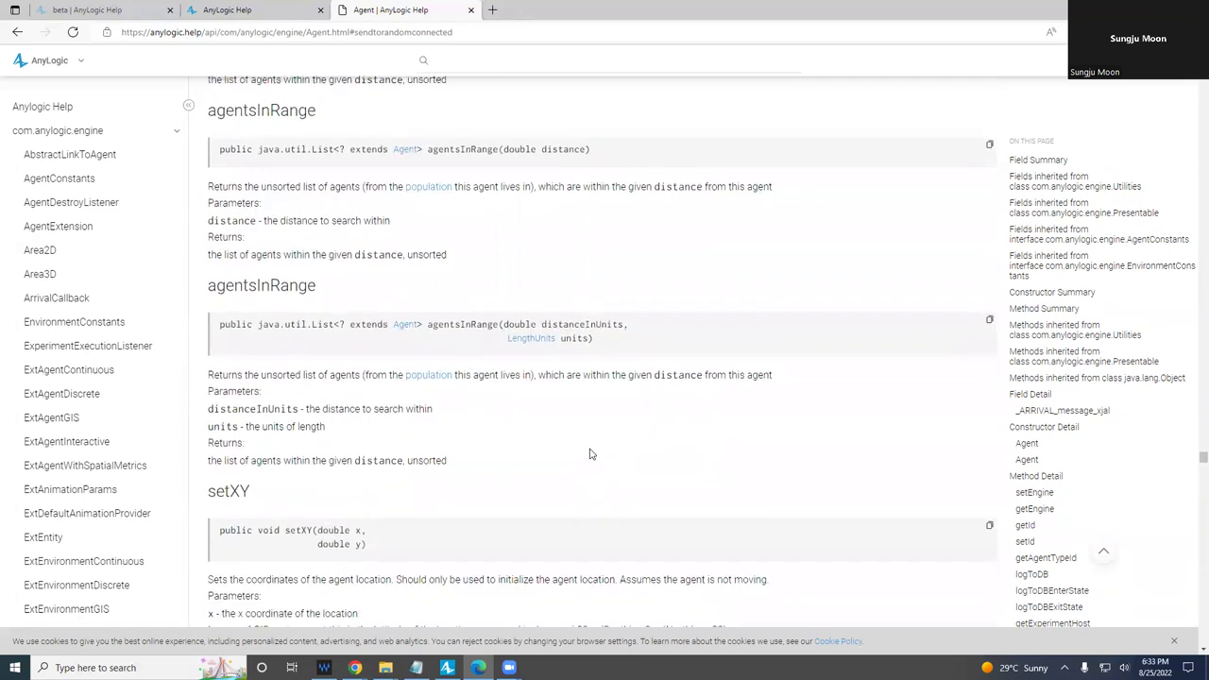
Review the Agent methods for target coordinates, distanceTo, moveToStraight, isMoving, stop, speed and timeToArrival.
{"action": "scroll", "coordinate": [589, 455], "scroll_direction": "down", "scroll_amount": 12}
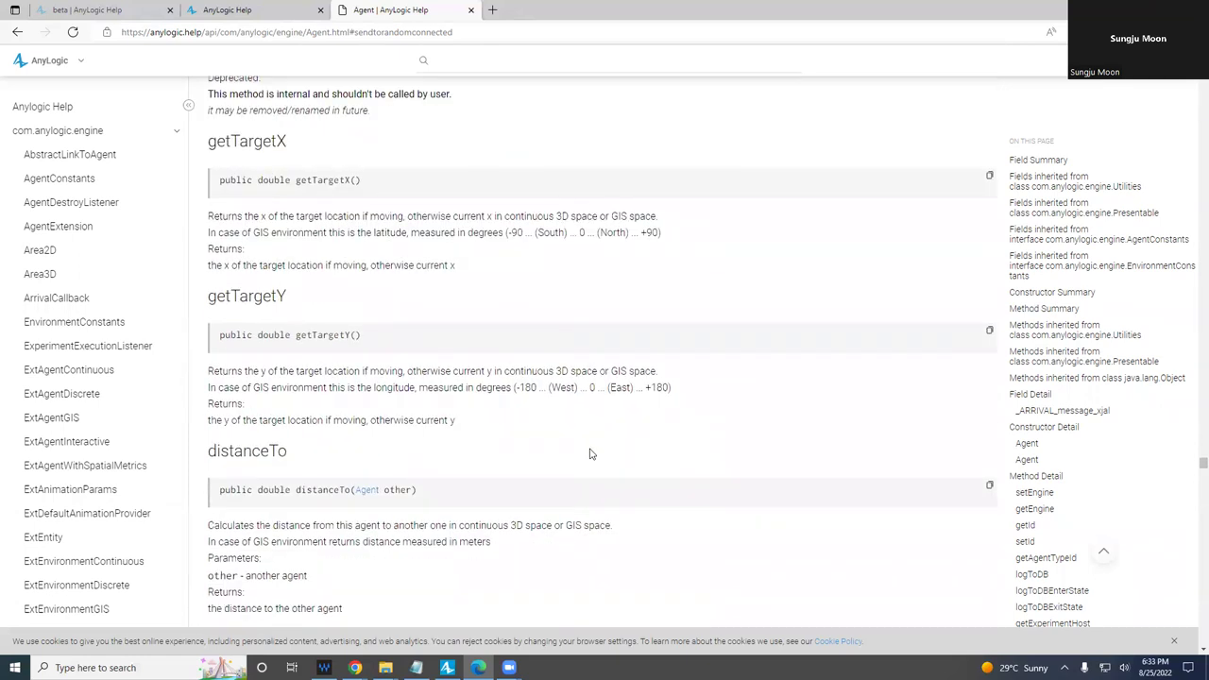
{"action": "scroll", "coordinate": [589, 454], "scroll_direction": "down", "scroll_amount": 1}
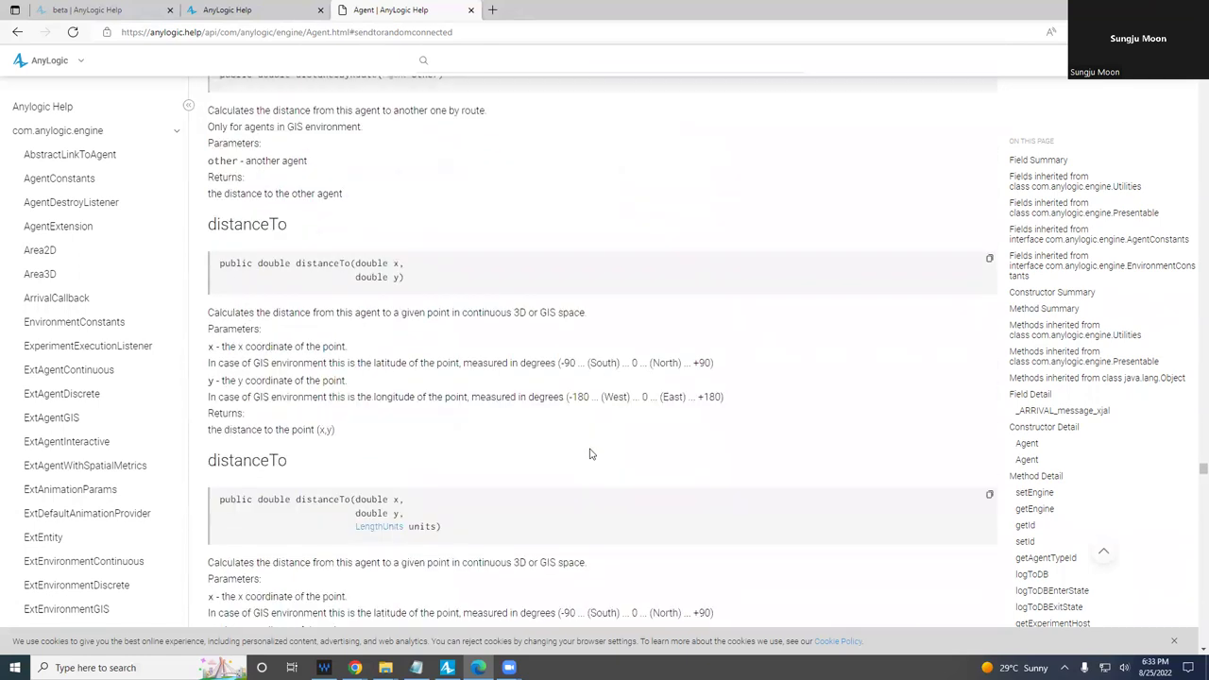
{"action": "scroll", "coordinate": [590, 455], "scroll_direction": "down", "scroll_amount": 10}
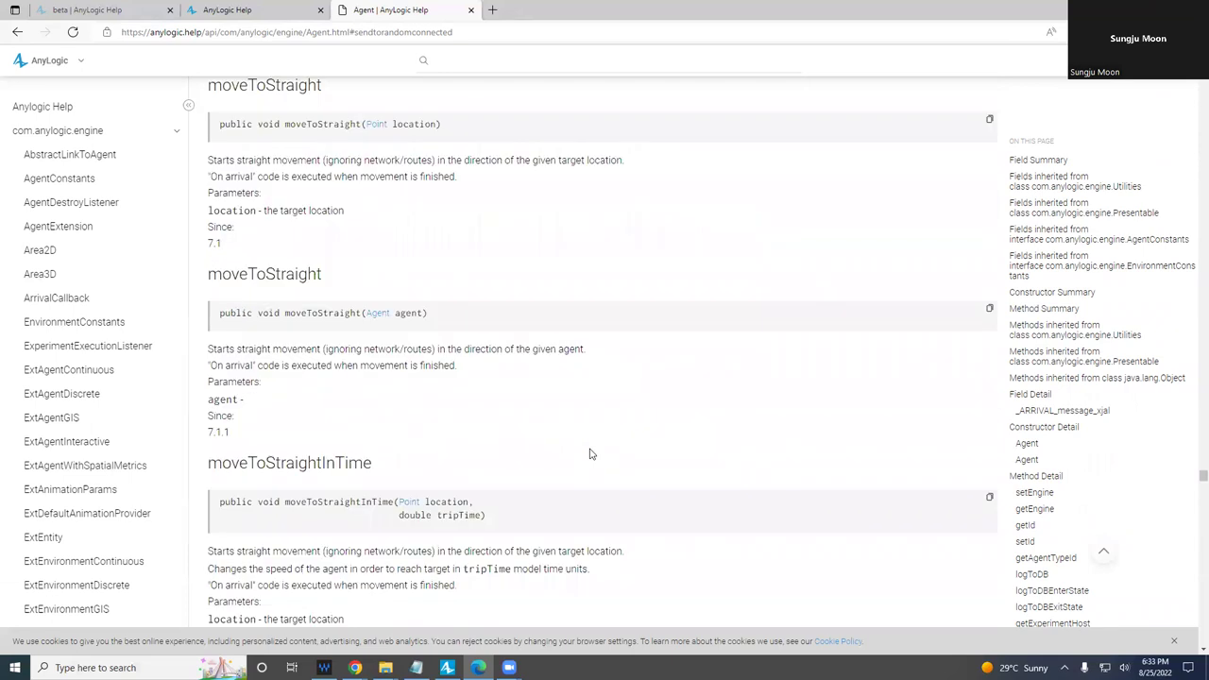
{"action": "scroll", "coordinate": [589, 454], "scroll_direction": "down", "scroll_amount": 6}
{"action": "scroll", "coordinate": [589, 454], "scroll_direction": "down", "scroll_amount": 4}
{"action": "scroll", "coordinate": [590, 454], "scroll_direction": "down", "scroll_amount": 8}
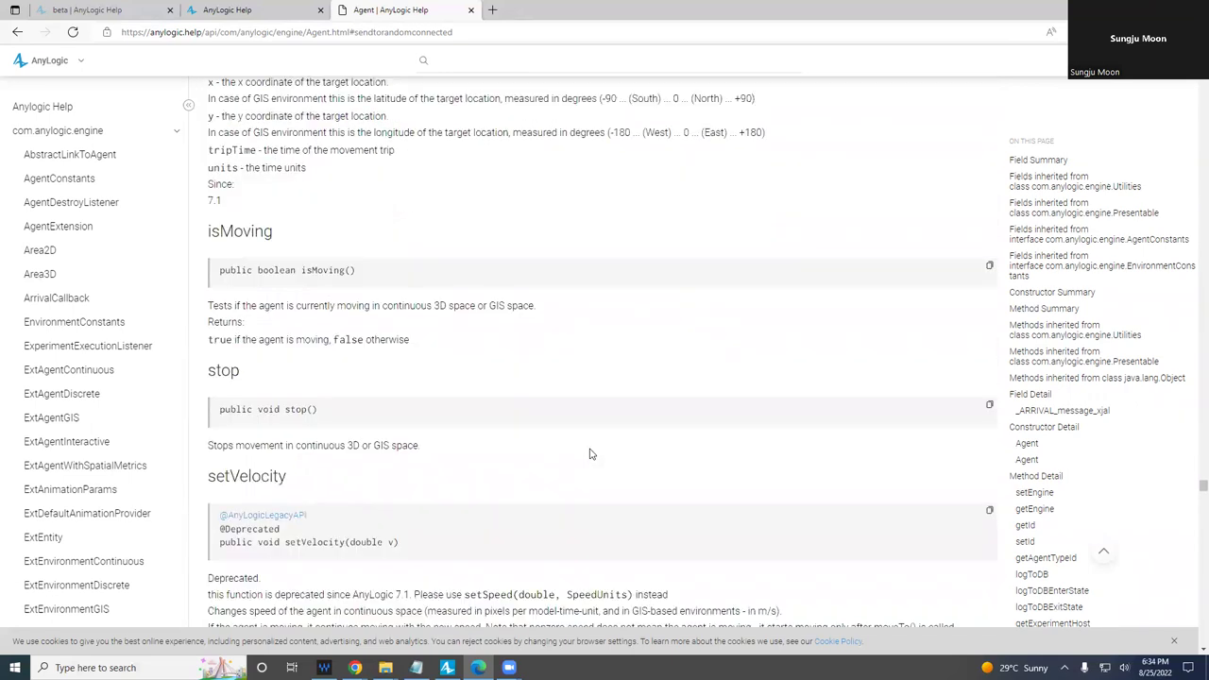
{"action": "scroll", "coordinate": [590, 454], "scroll_direction": "up", "scroll_amount": 8}
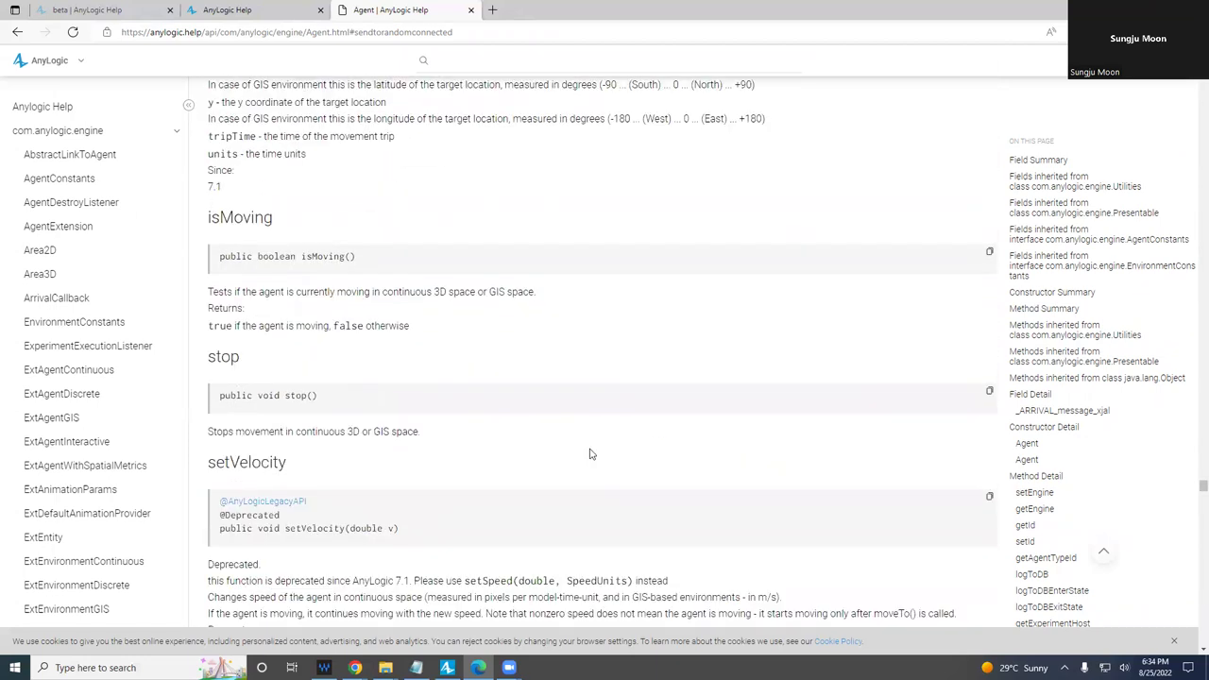
{"action": "scroll", "coordinate": [589, 455], "scroll_direction": "down", "scroll_amount": 8}
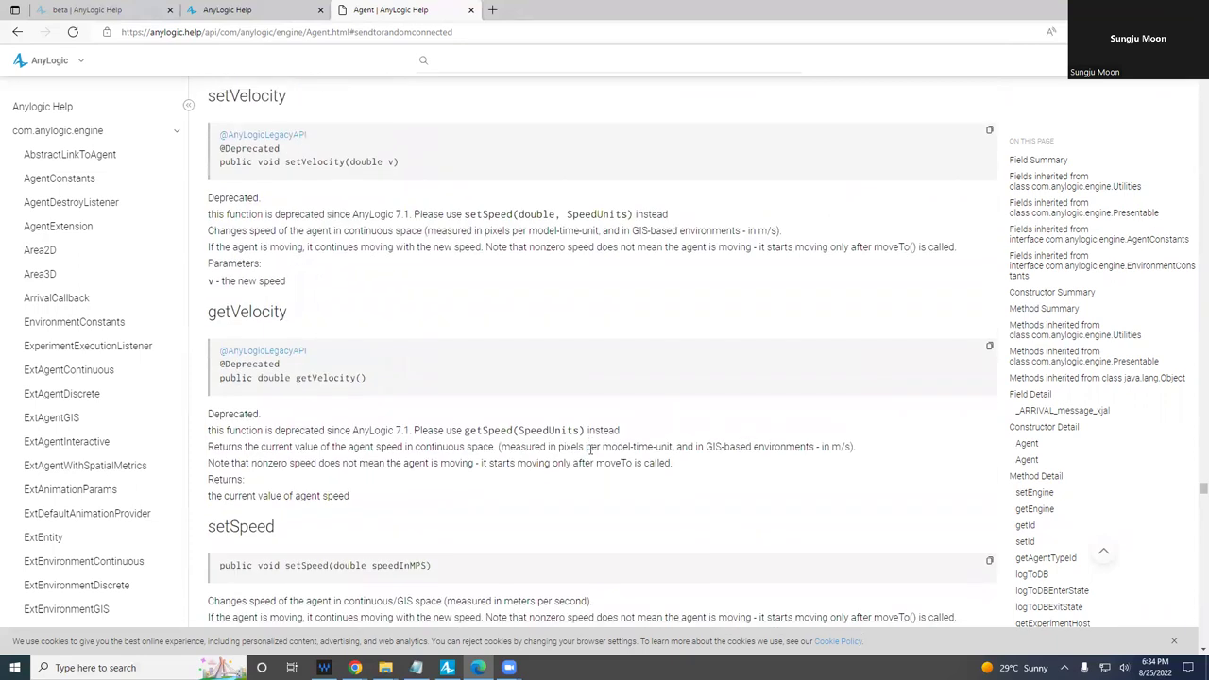
{"action": "scroll", "coordinate": [609, 428], "scroll_direction": "down", "scroll_amount": 10}
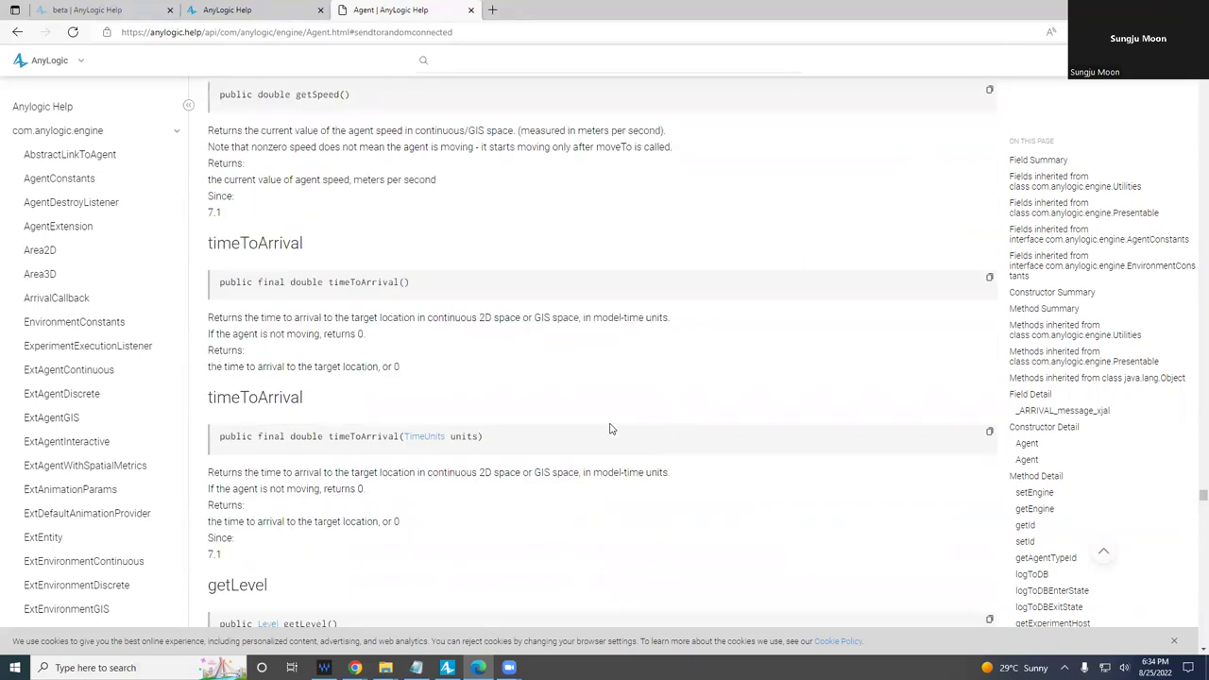
{"action": "scroll", "coordinate": [609, 429], "scroll_direction": "down", "scroll_amount": 1}
{"action": "scroll", "coordinate": [609, 429], "scroll_direction": "up", "scroll_amount": 4}
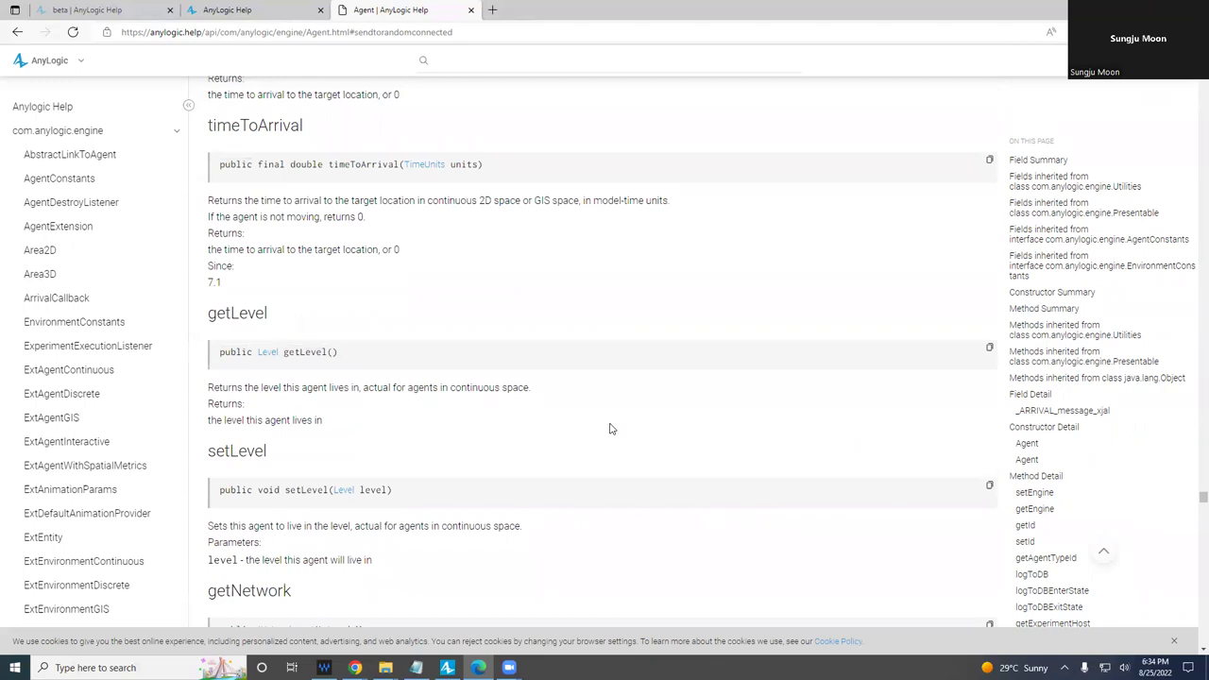
Look through the Agent class's vertical rotation, setLocation, jumpTo, moveTo, moveToInTime, route provider and getLat method descriptions.
{"action": "scroll", "coordinate": [609, 428], "scroll_direction": "down", "scroll_amount": 10}
{"action": "scroll", "coordinate": [619, 427], "scroll_direction": "down", "scroll_amount": 3}
{"action": "scroll", "coordinate": [620, 428], "scroll_direction": "down", "scroll_amount": 1}
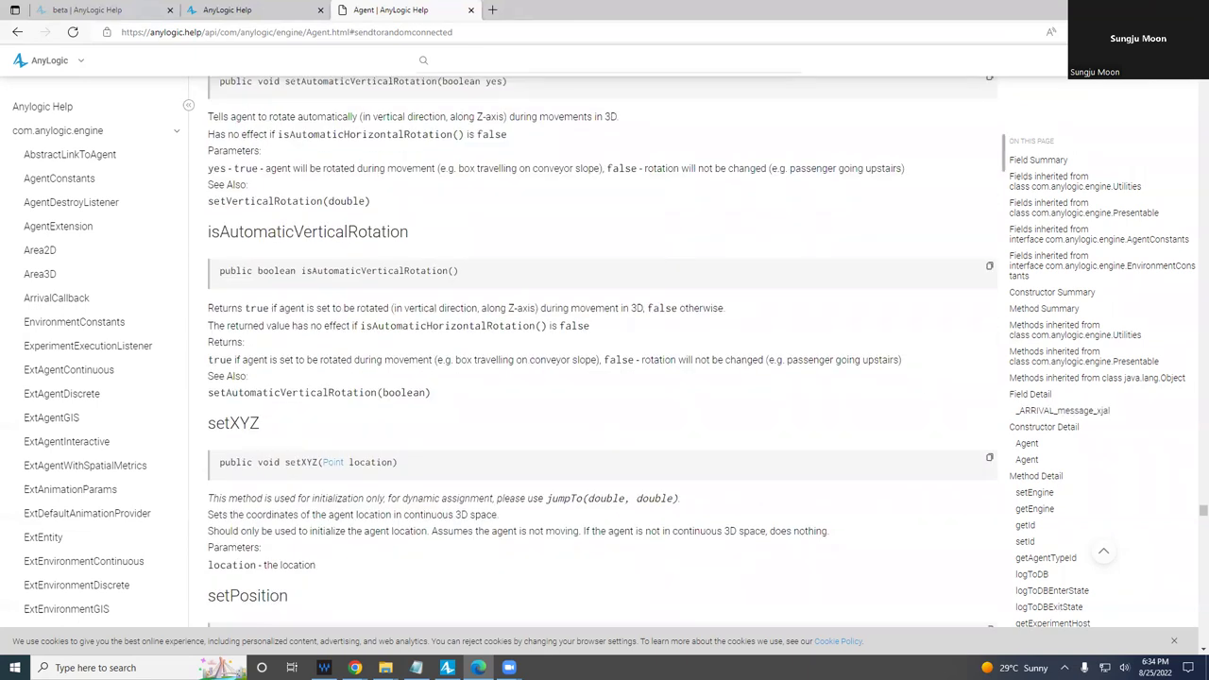
{"action": "scroll", "coordinate": [916, 397], "scroll_direction": "down", "scroll_amount": 15}
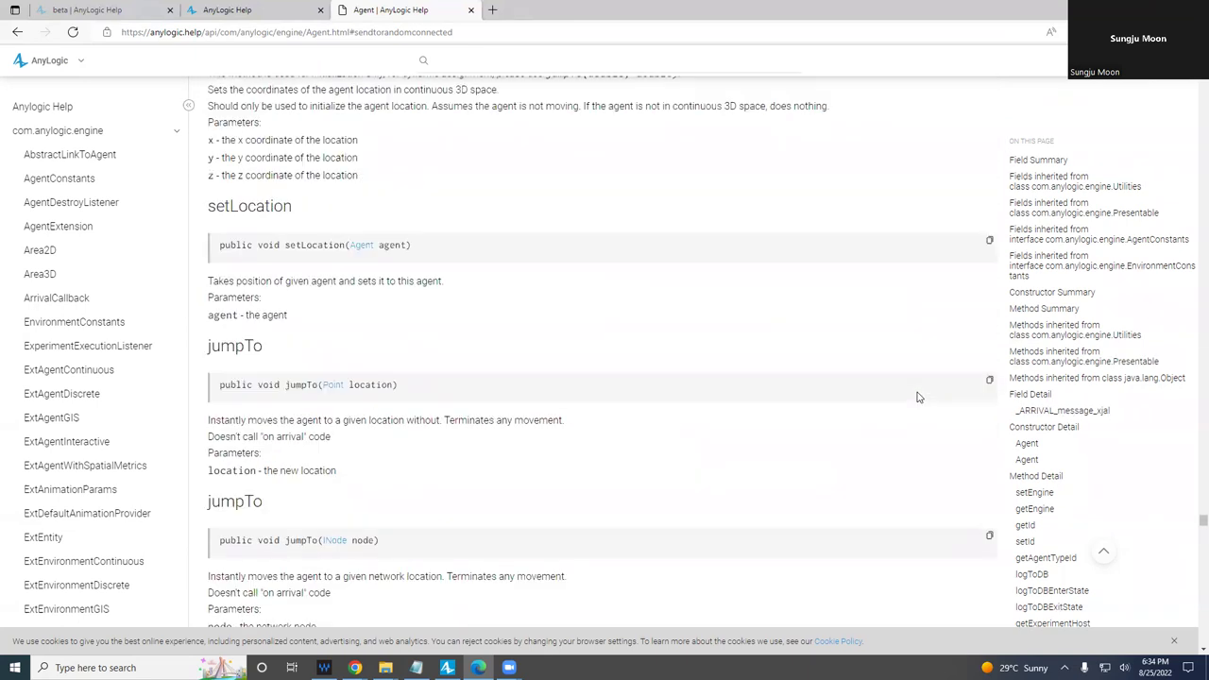
{"action": "scroll", "coordinate": [916, 397], "scroll_direction": "down", "scroll_amount": 15}
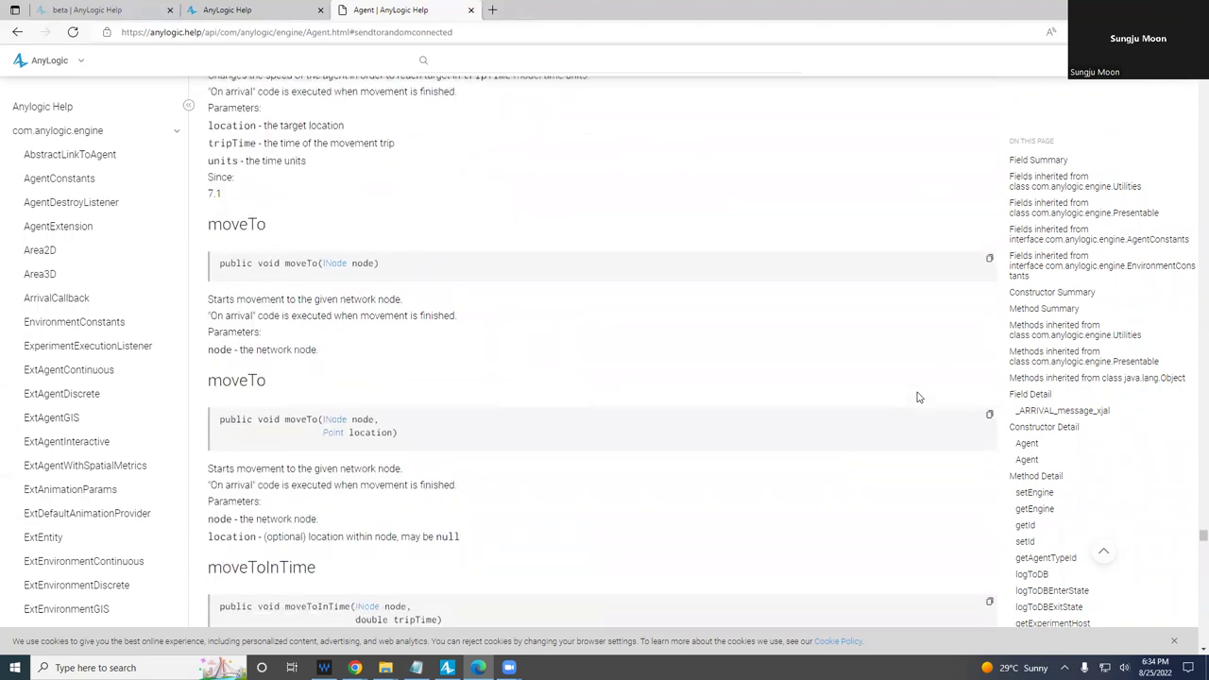
{"action": "scroll", "coordinate": [916, 396], "scroll_direction": "down", "scroll_amount": 10}
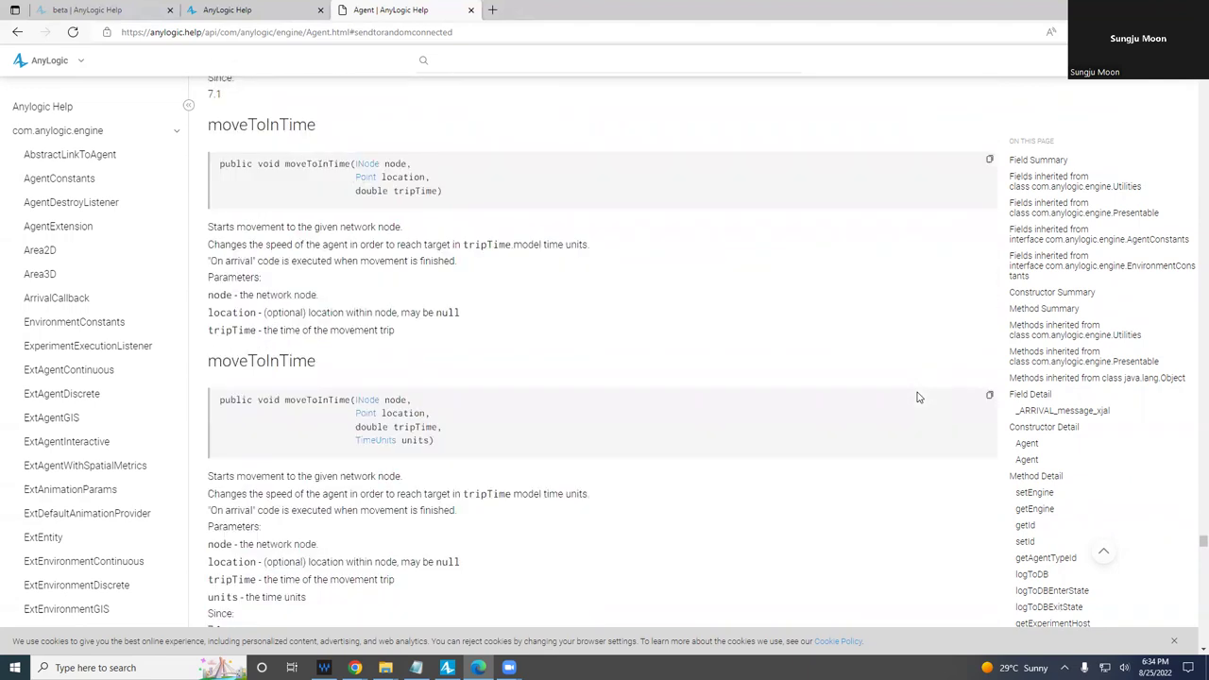
{"action": "scroll", "coordinate": [915, 397], "scroll_direction": "down", "scroll_amount": 15}
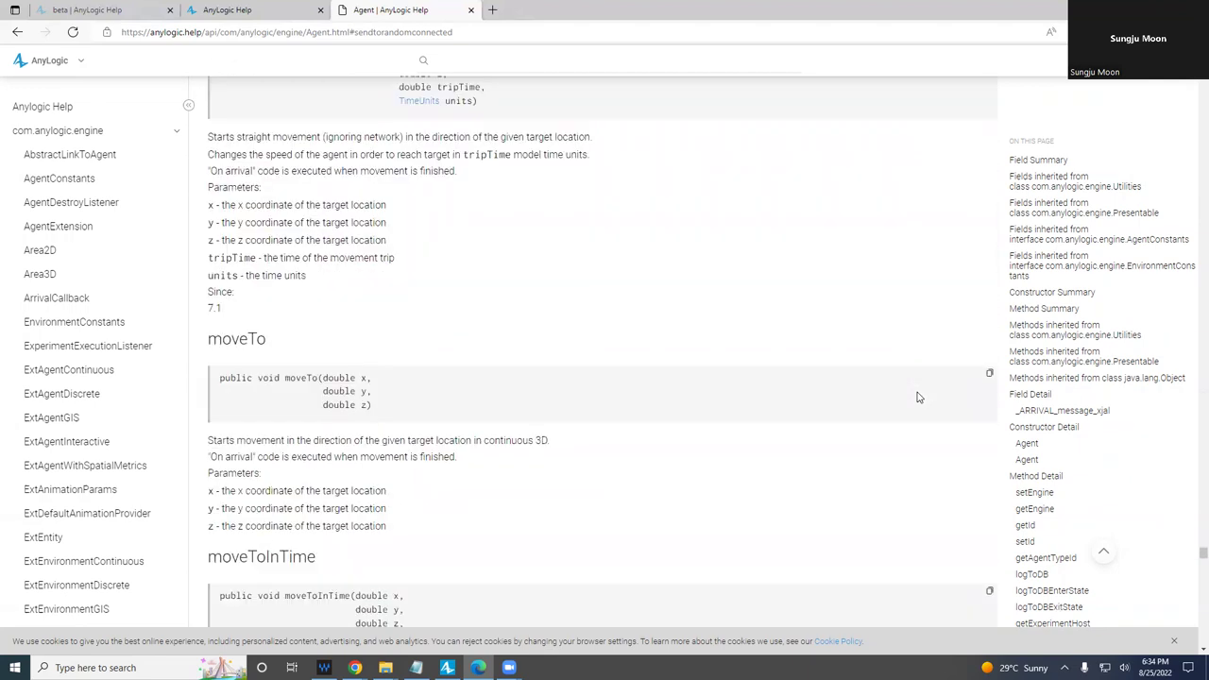
{"action": "scroll", "coordinate": [776, 359], "scroll_direction": "down", "scroll_amount": 5}
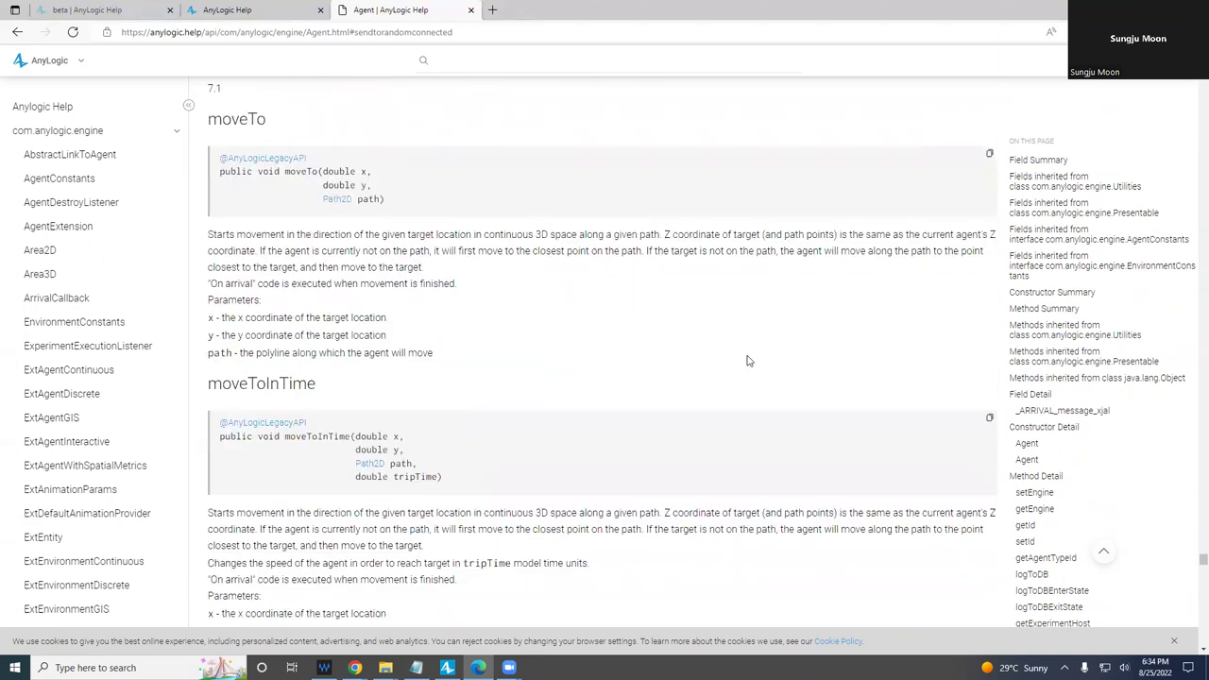
{"action": "scroll", "coordinate": [451, 286], "scroll_direction": "down", "scroll_amount": 10}
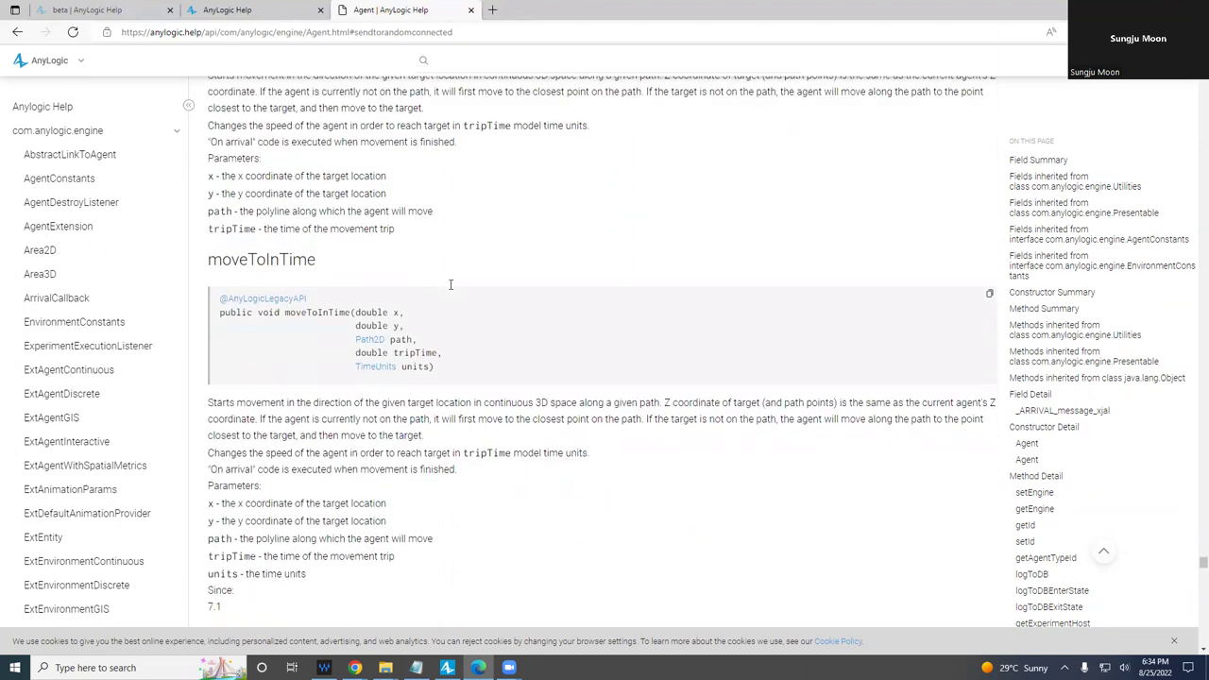
{"action": "scroll", "coordinate": [452, 288], "scroll_direction": "down", "scroll_amount": 10}
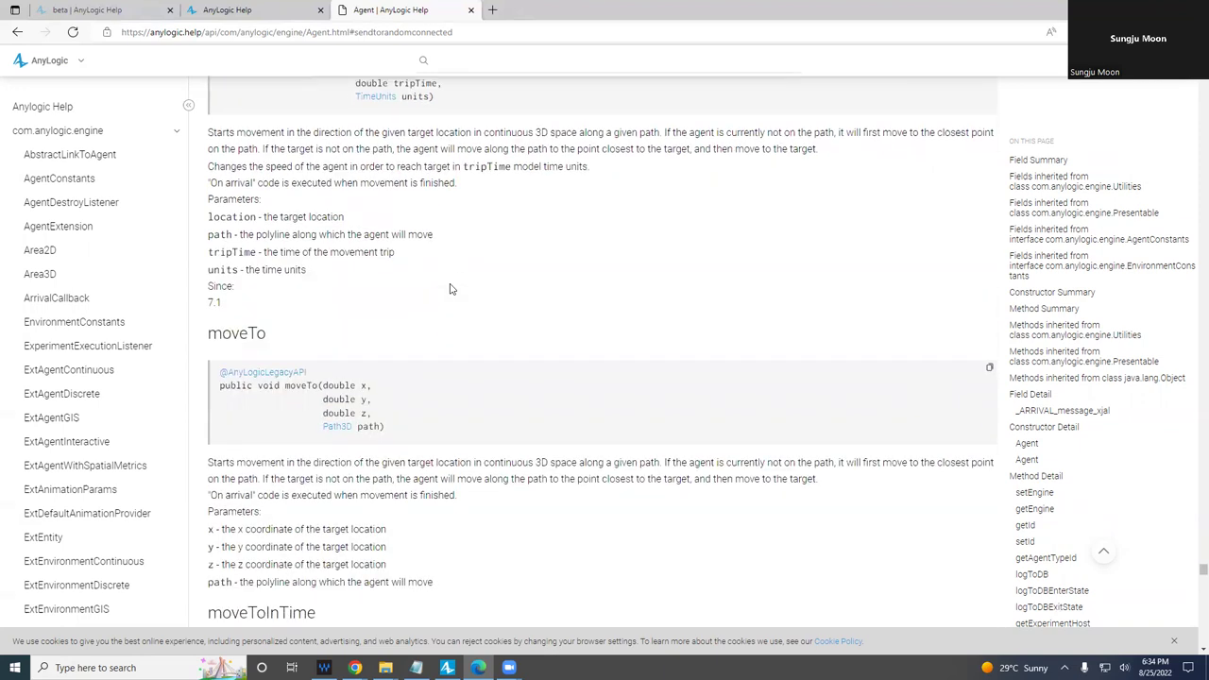
{"action": "scroll", "coordinate": [450, 288], "scroll_direction": "down", "scroll_amount": 6}
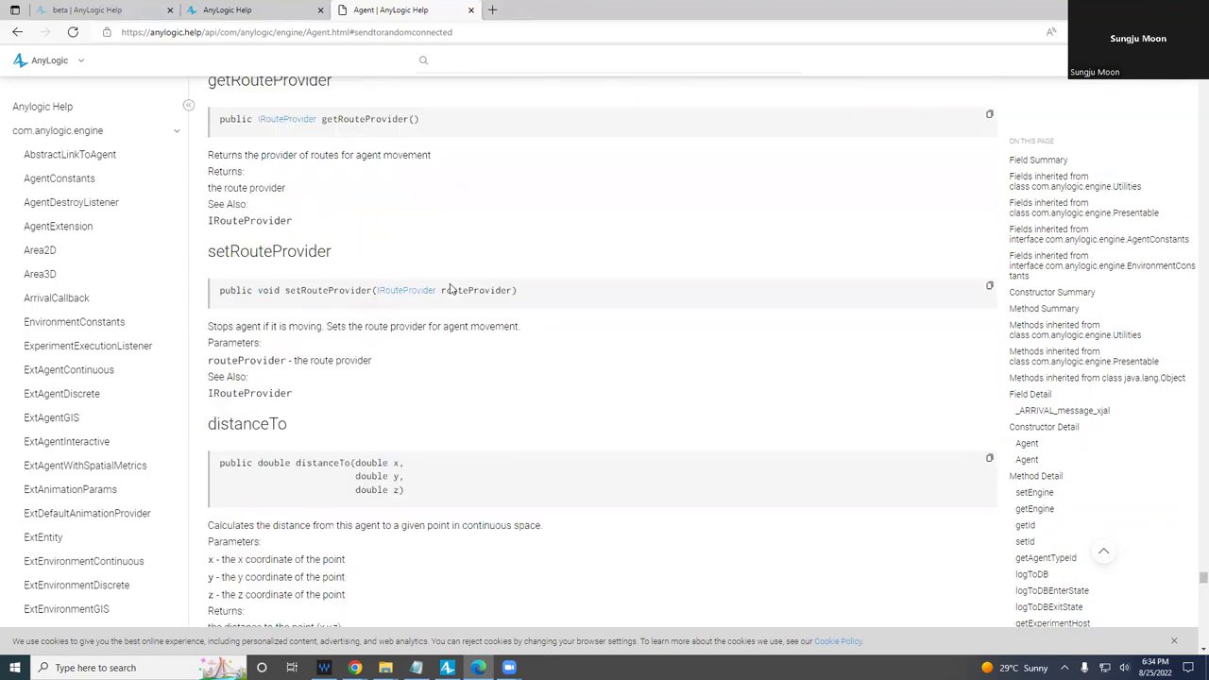
{"action": "scroll", "coordinate": [451, 288], "scroll_direction": "down", "scroll_amount": 5}
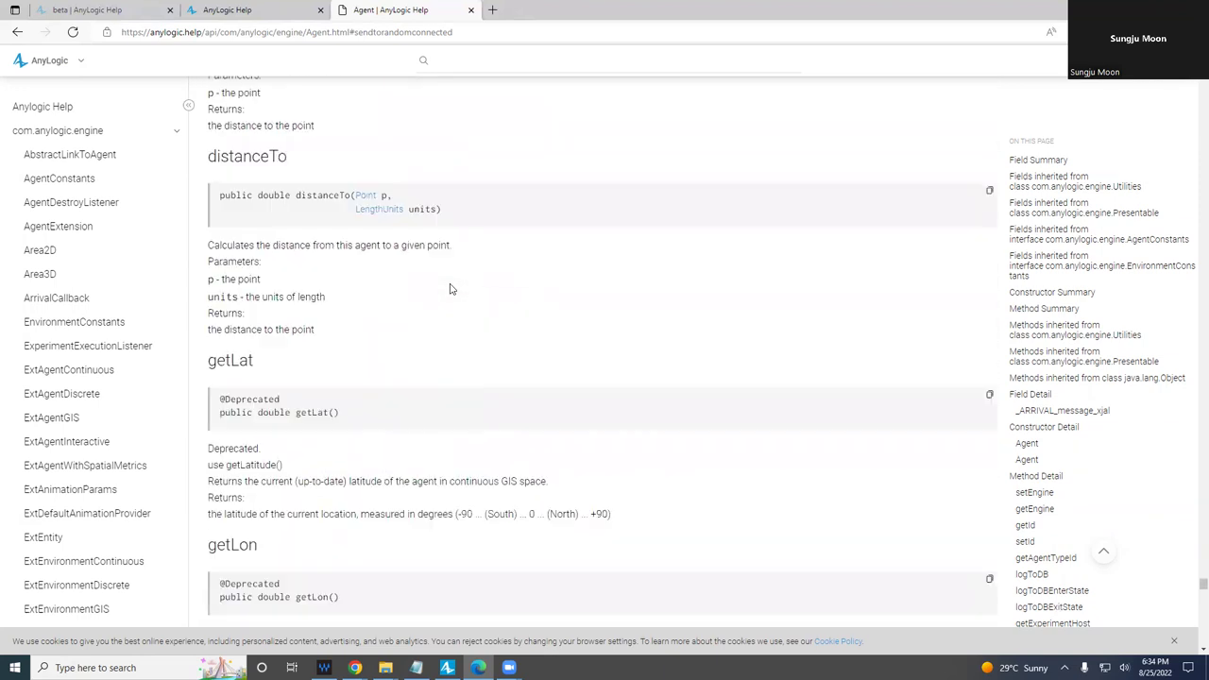
Search the help site for "distance" and look through the suggested API reference entries.
{"action": "left_click", "coordinate": [469, 59]}
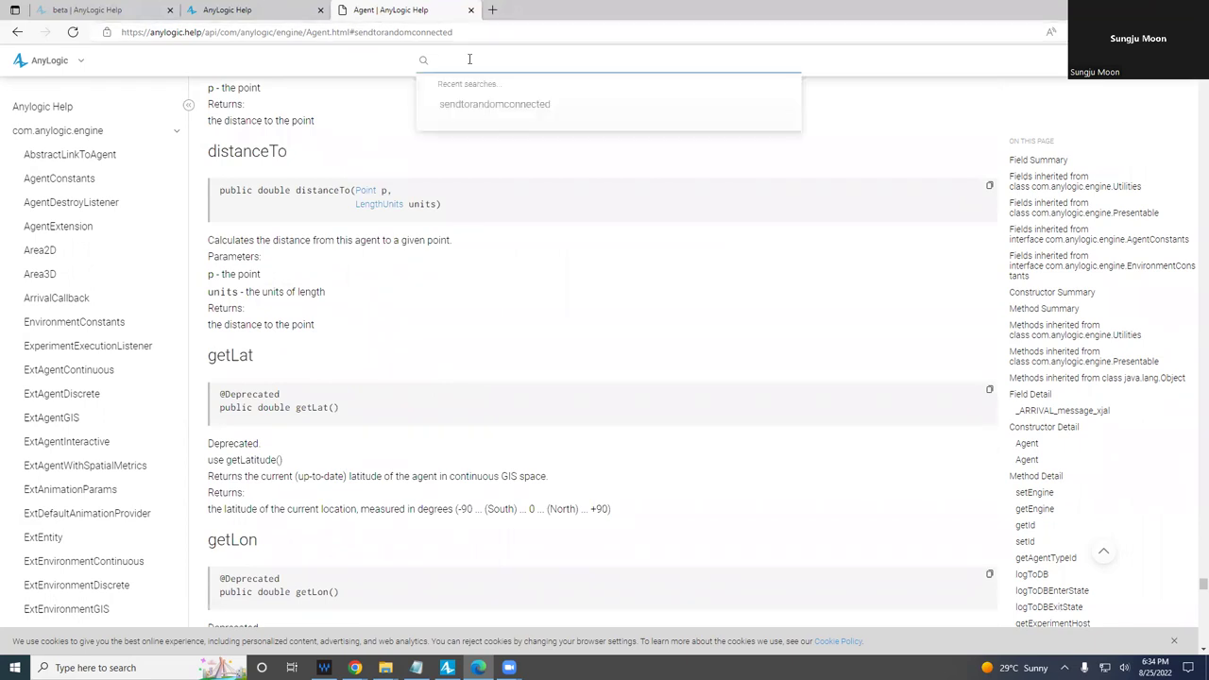
{"action": "type", "text": "distance"}
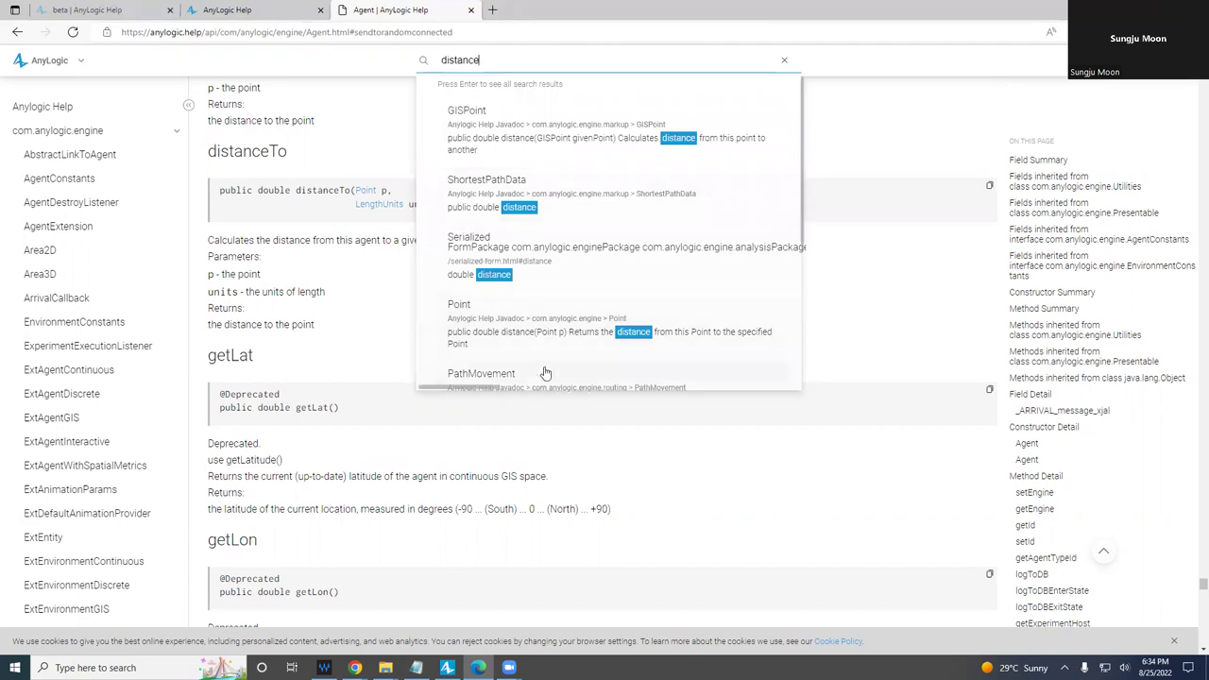
{"action": "scroll", "coordinate": [565, 350], "scroll_direction": "down", "scroll_amount": 1}
{"action": "scroll", "coordinate": [566, 351], "scroll_direction": "down", "scroll_amount": 2}
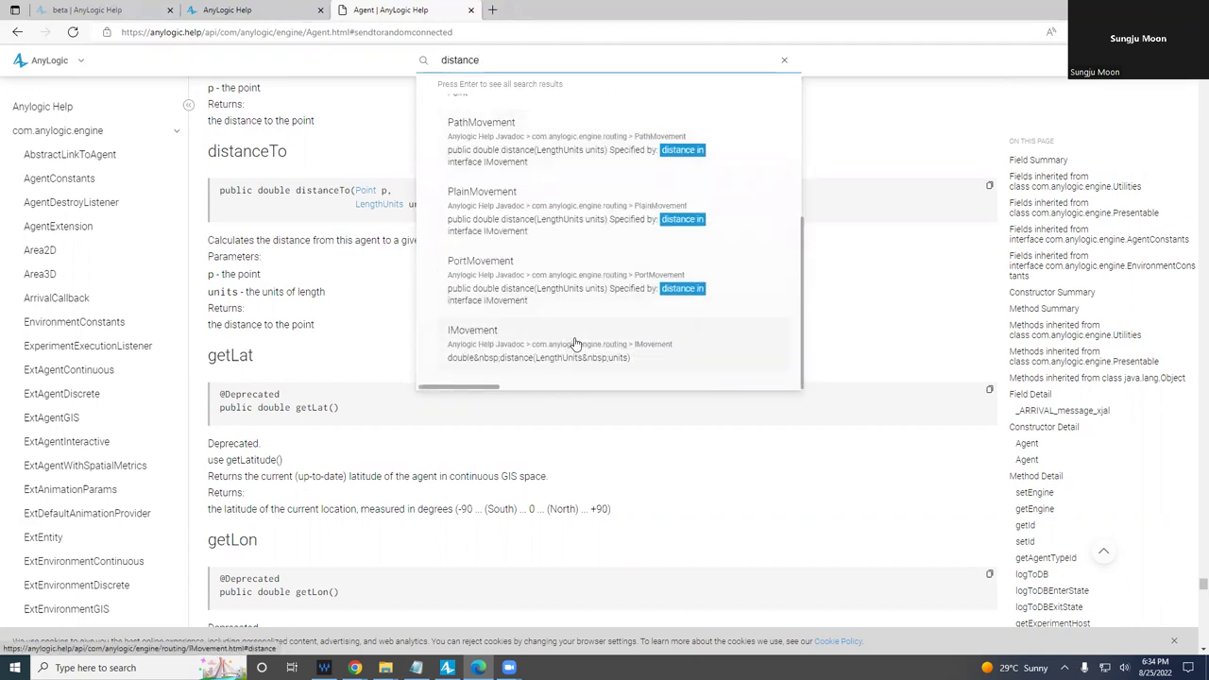
{"action": "scroll", "coordinate": [576, 343], "scroll_direction": "up", "scroll_amount": 5}
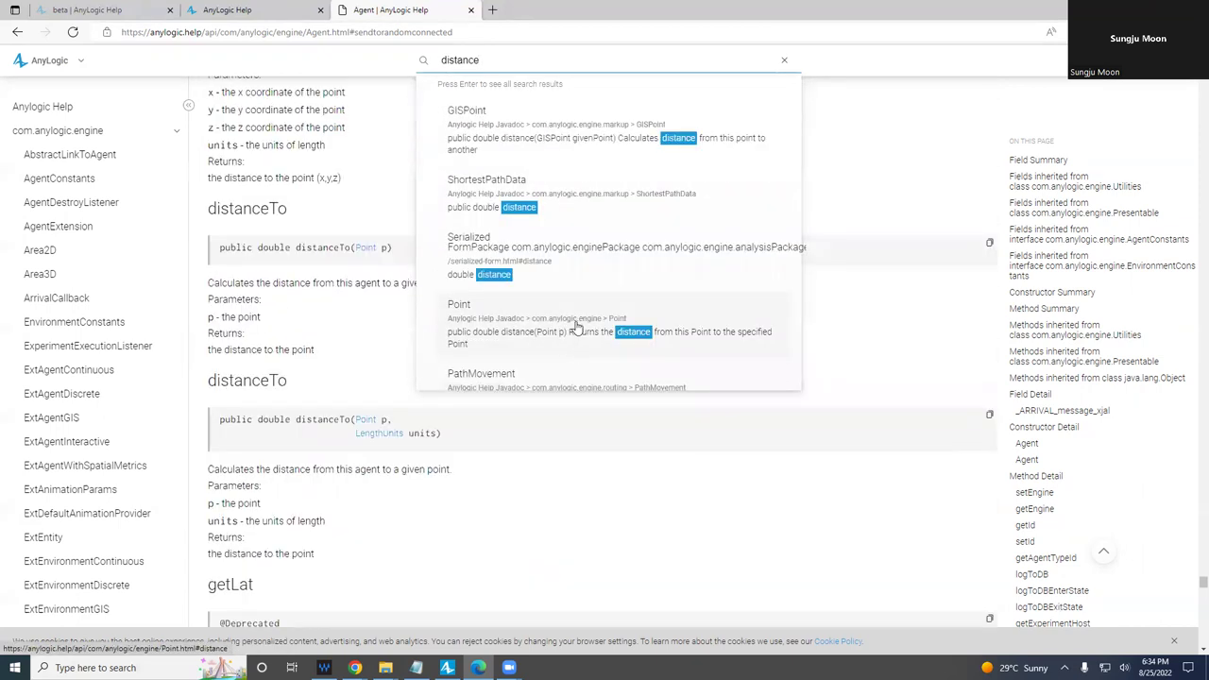
{"action": "scroll", "coordinate": [576, 326], "scroll_direction": "up", "scroll_amount": 3}
{"action": "scroll", "coordinate": [700, 233], "scroll_direction": "down", "scroll_amount": 3}
{"action": "scroll", "coordinate": [700, 233], "scroll_direction": "down", "scroll_amount": 1}
{"action": "scroll", "coordinate": [699, 233], "scroll_direction": "up", "scroll_amount": 3}
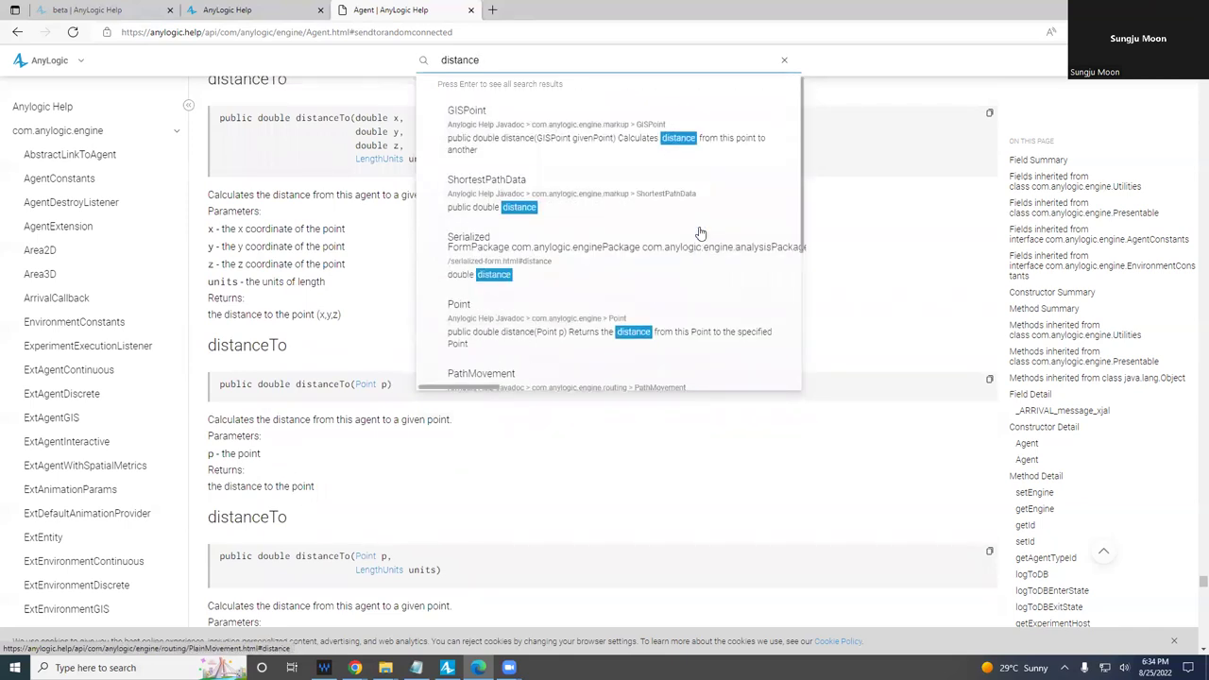
Clear the search term and return to the distanceTo method descriptions on the Agent page.
{"action": "key", "text": "ctrl+a"}
{"action": "key", "text": "BackSpace"}
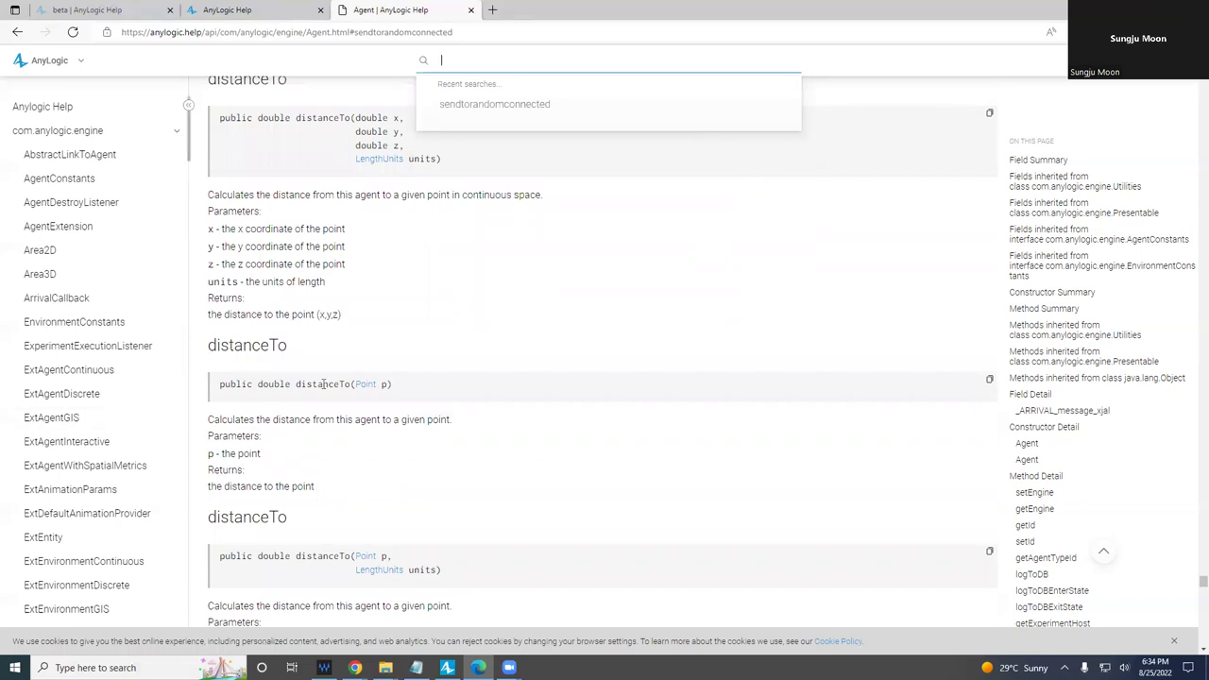
{"action": "left_click", "coordinate": [321, 383]}
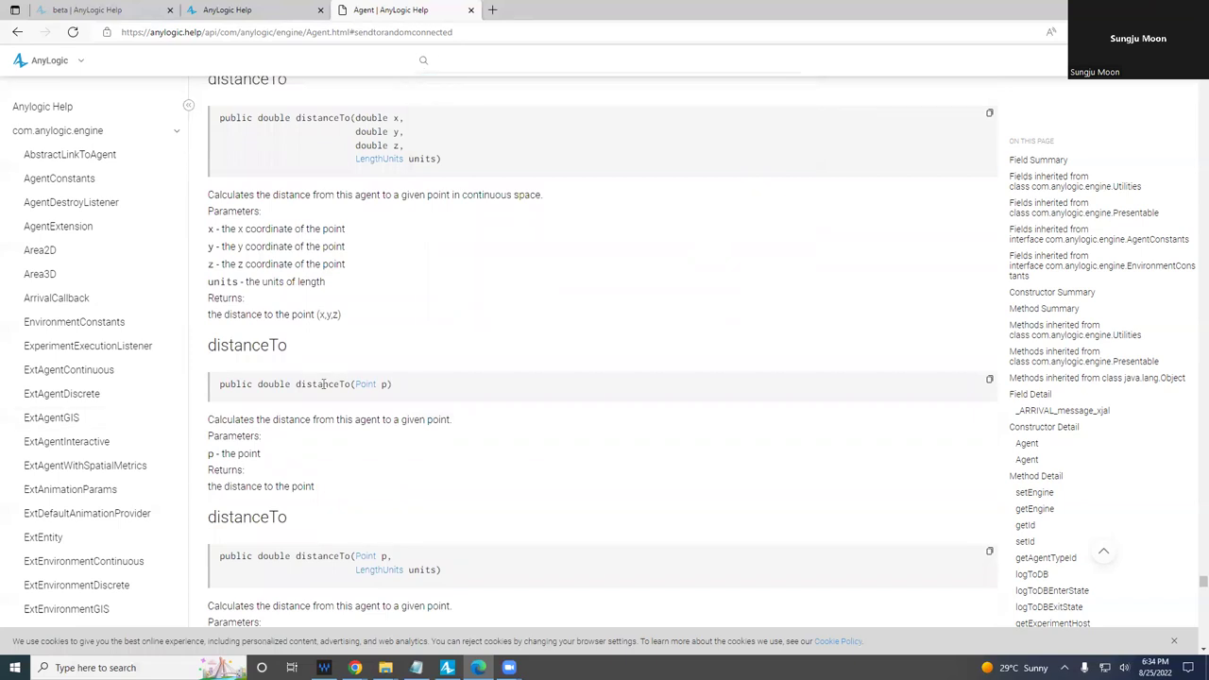